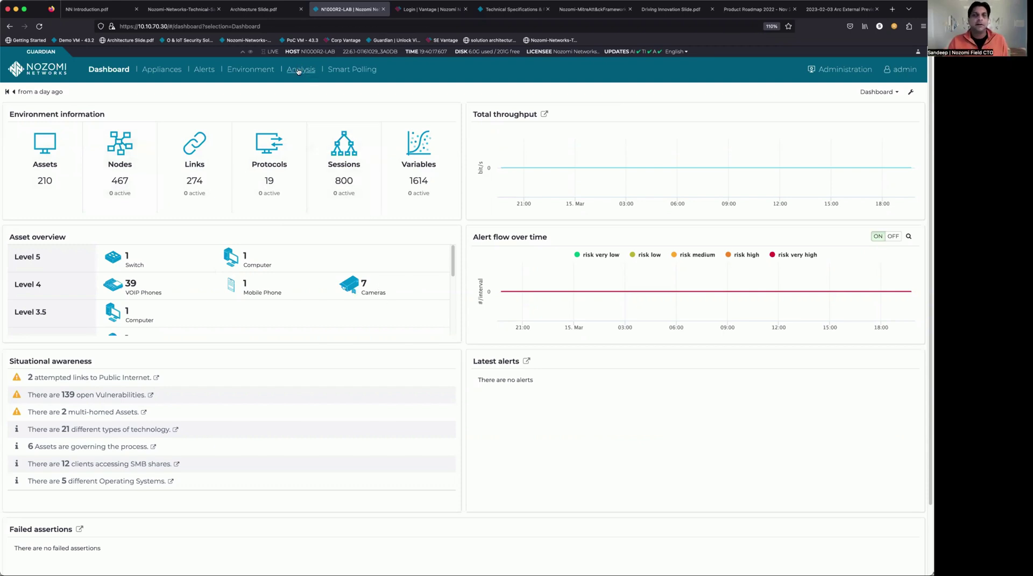
# Step: Go to Analysis > Reports and switch to the Management tab
pyautogui.moveTo(298, 71)
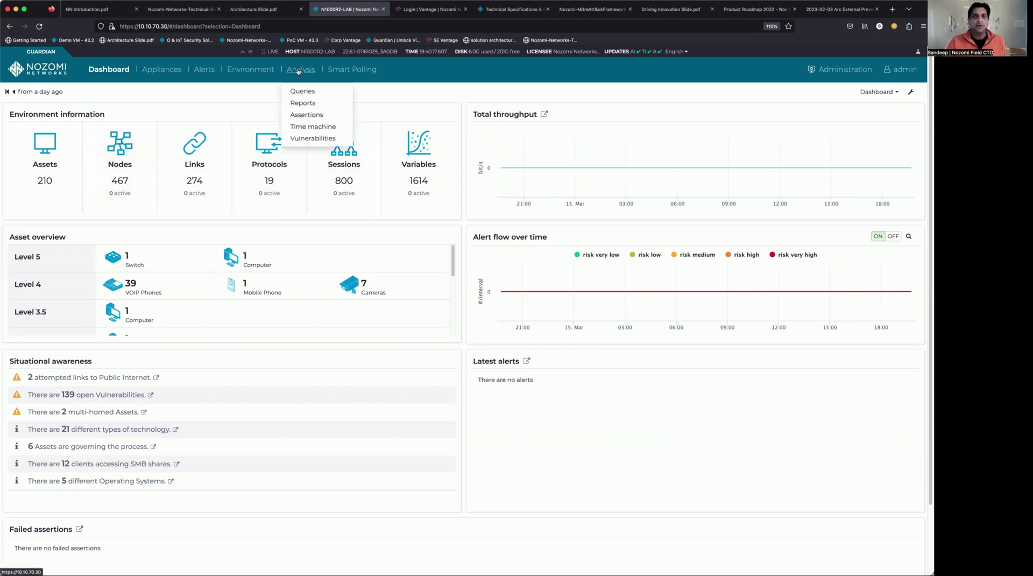
pyautogui.click(307, 105)
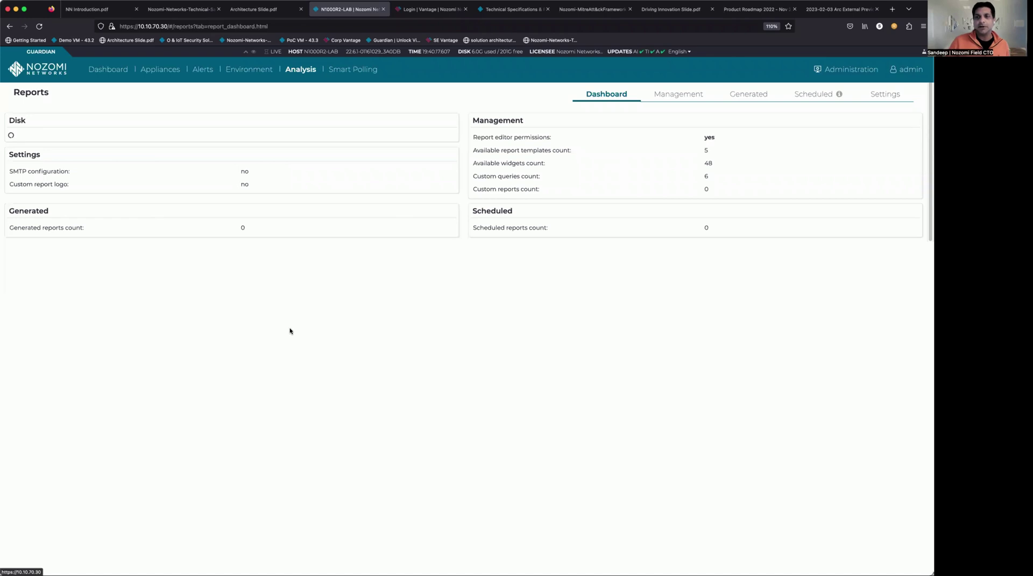
pyautogui.click(672, 98)
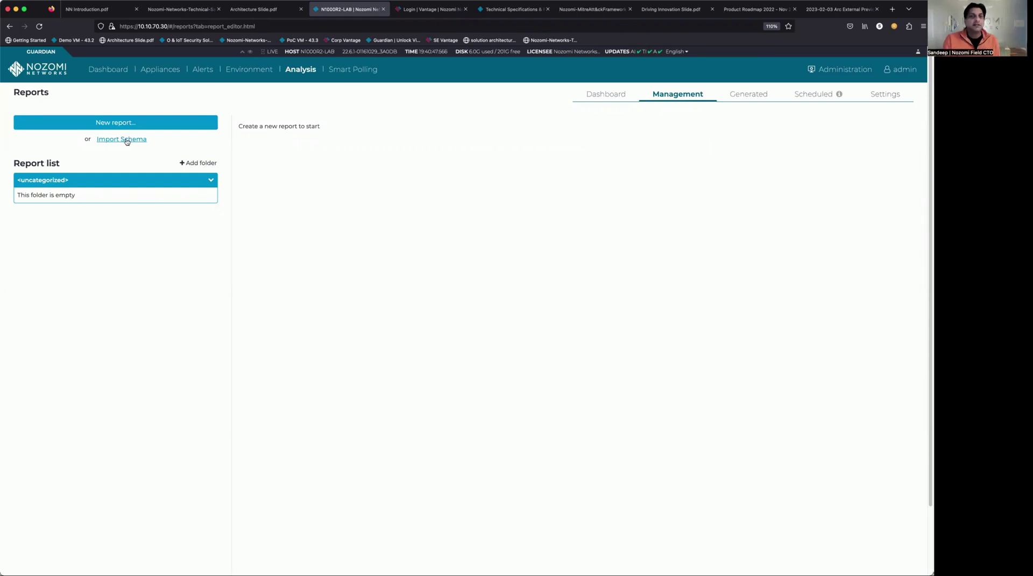
# Step: Create a new report from the Alerts layout named 'Sample Alert Report'
pyautogui.click(123, 123)
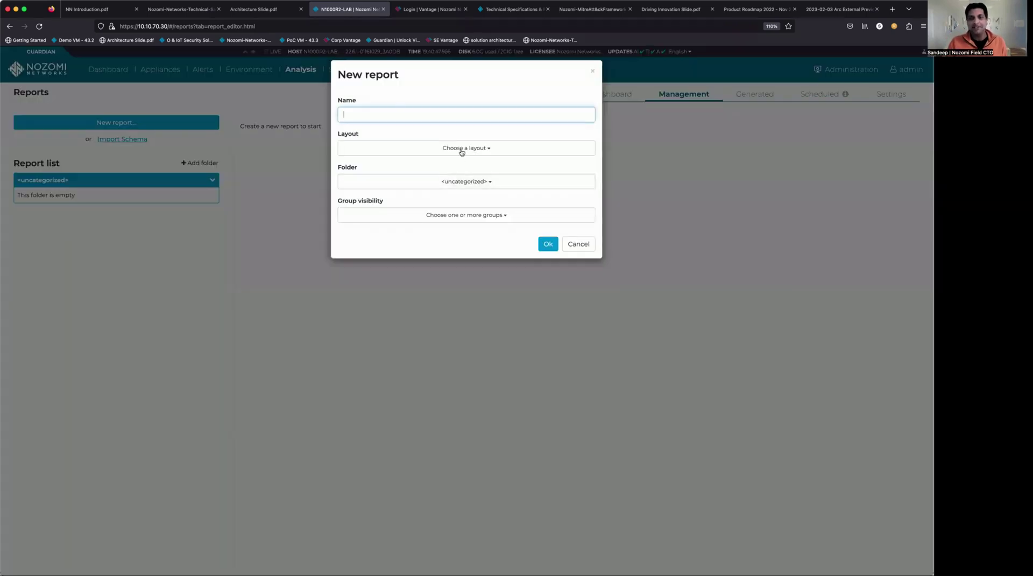
pyautogui.click(461, 151)
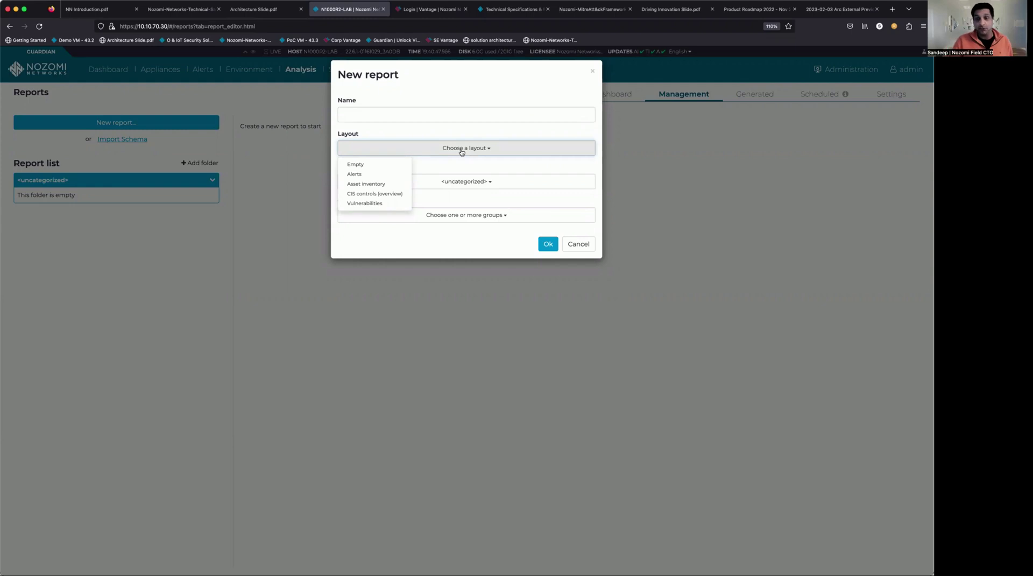
pyautogui.click(375, 175)
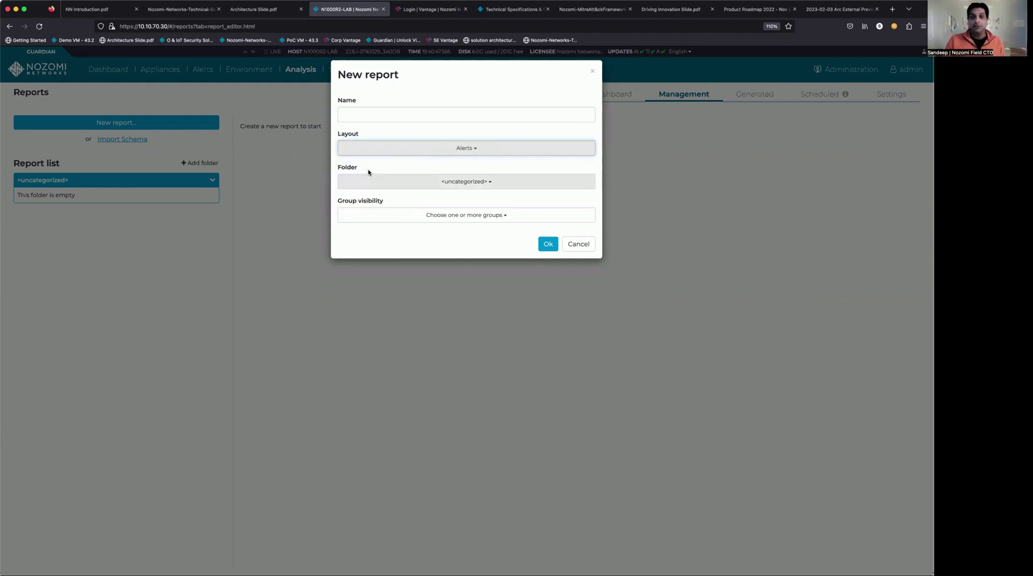
pyautogui.click(371, 114)
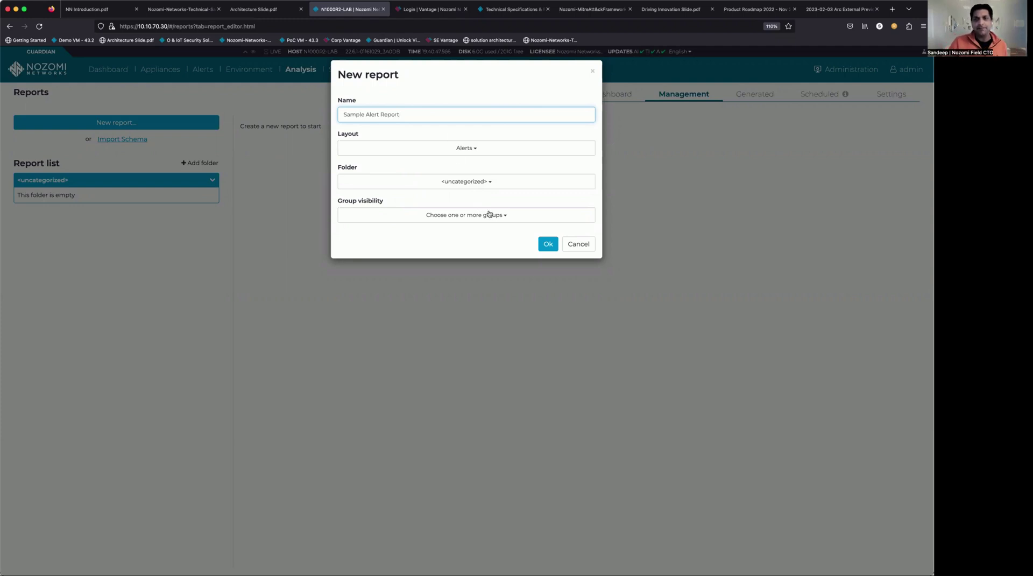
pyautogui.click(548, 245)
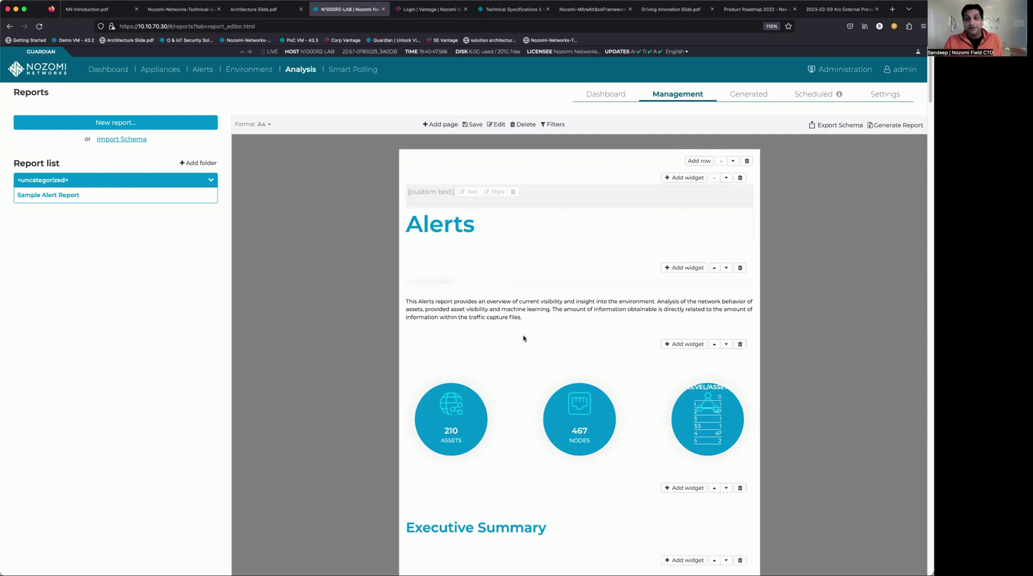
pyautogui.click(638, 201)
pyautogui.click(639, 319)
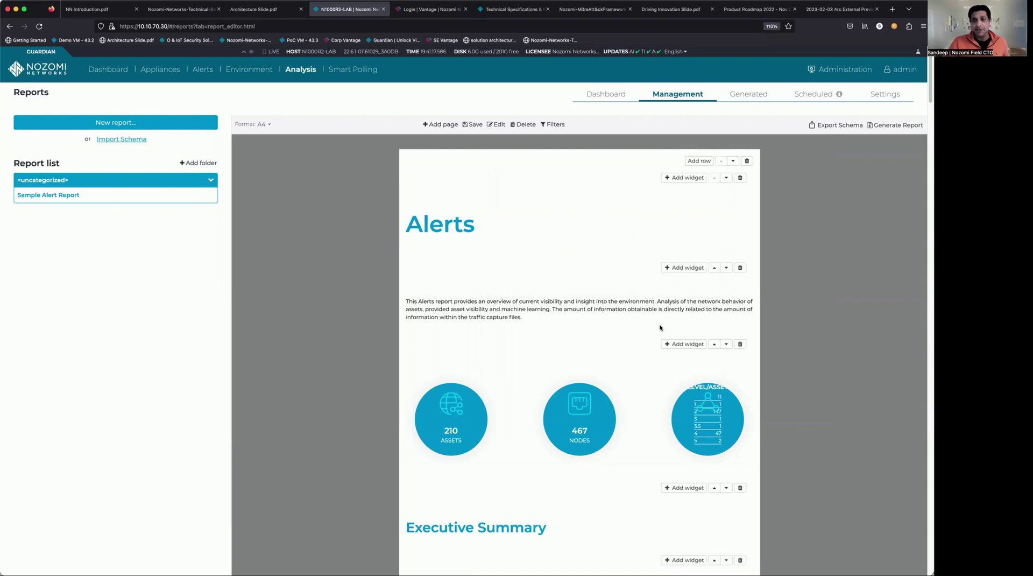
pyautogui.scroll(-5, 860, 338)
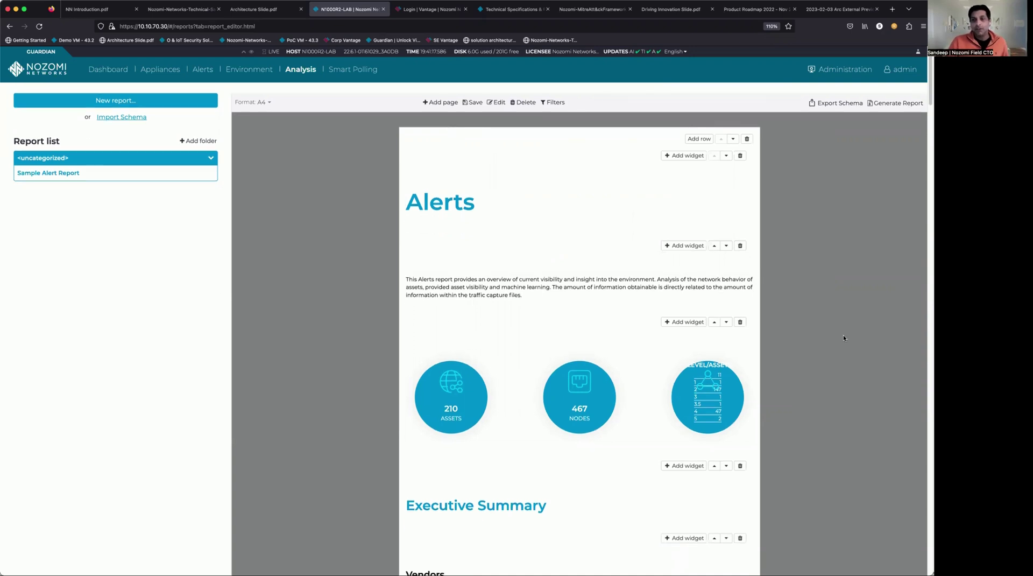
pyautogui.scroll(-3, 843, 338)
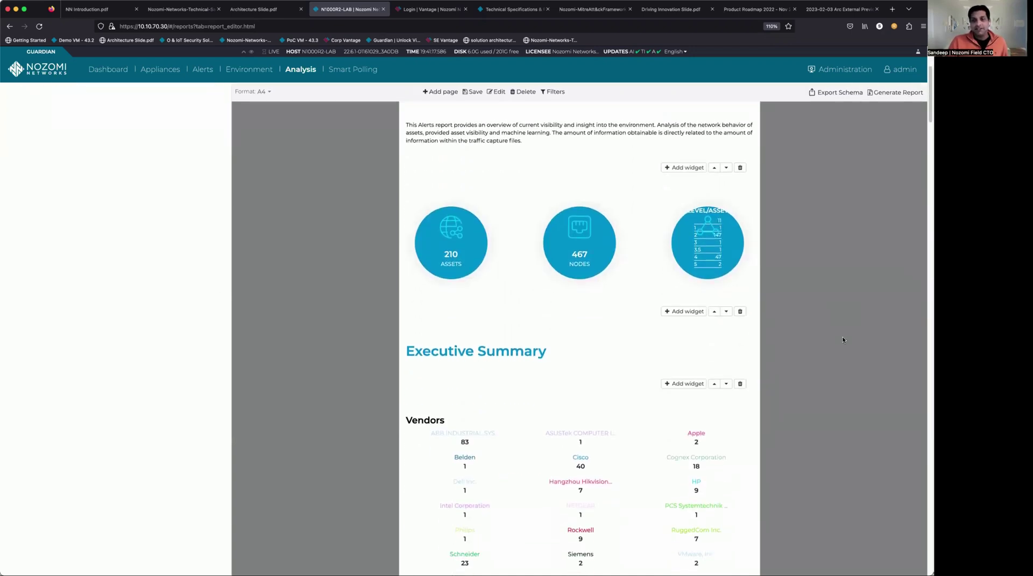
pyautogui.scroll(-1, 843, 339)
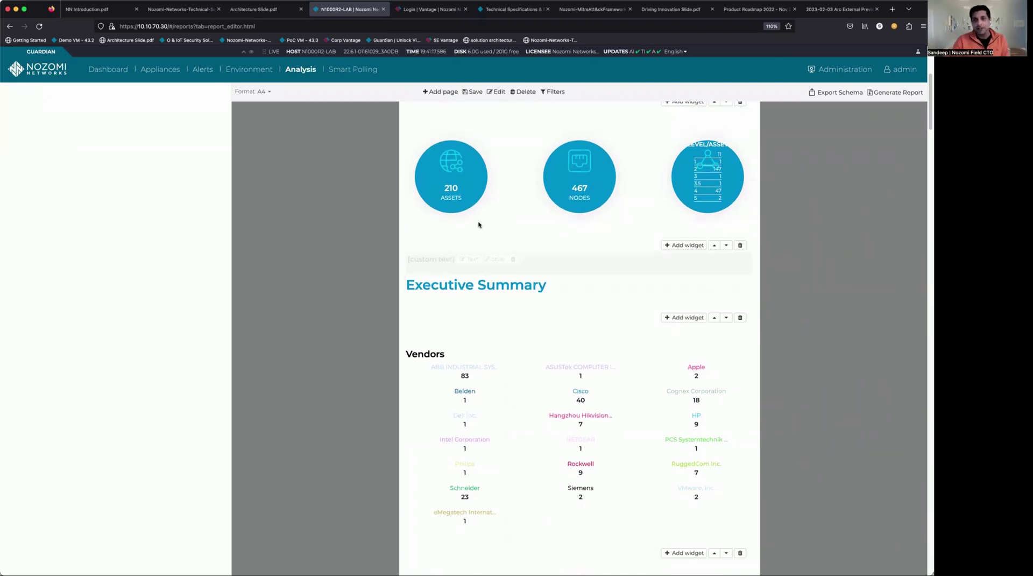
pyautogui.scroll(-10, 521, 313)
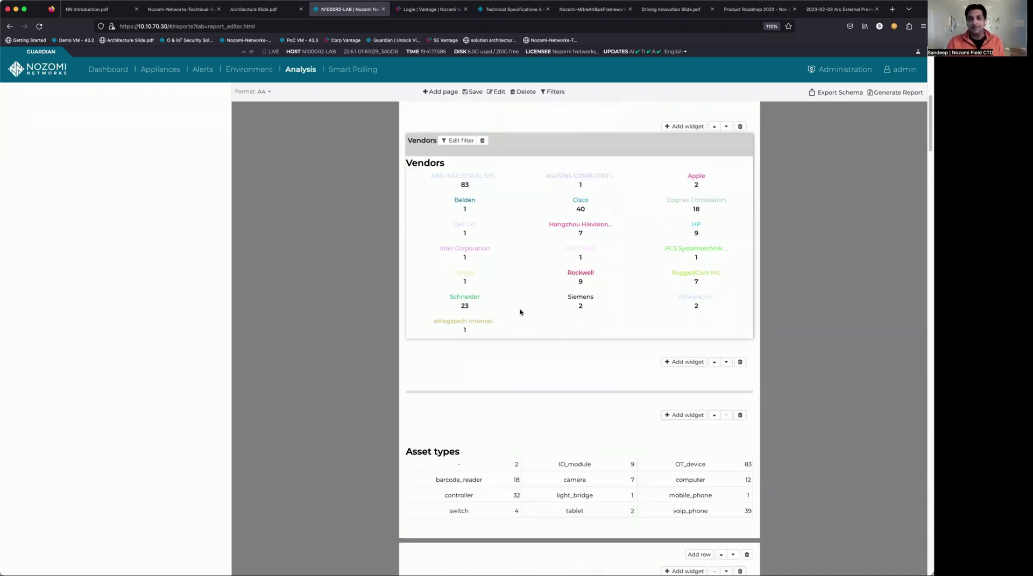
pyautogui.scroll(-10, 521, 313)
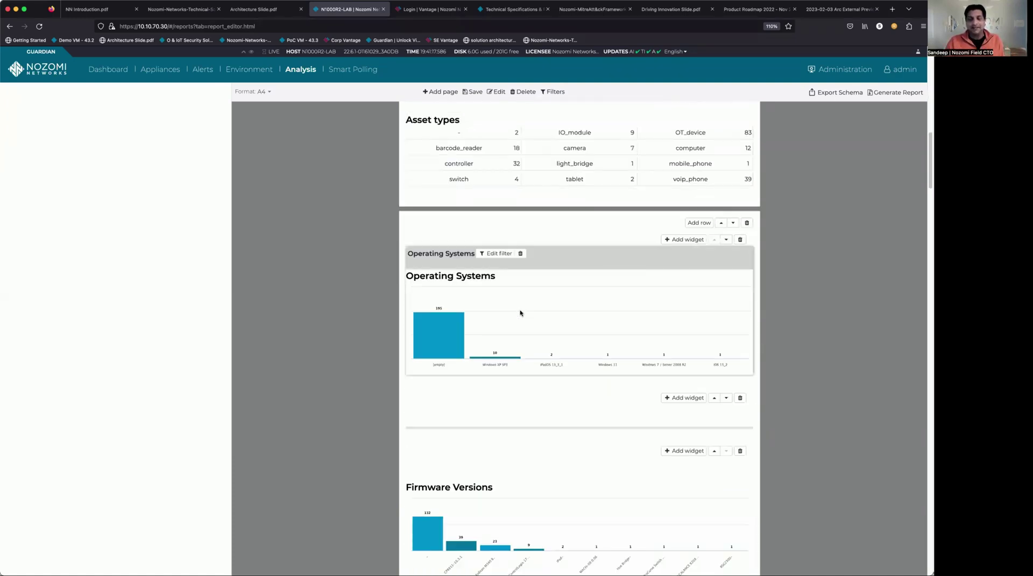
pyautogui.scroll(-14, 521, 313)
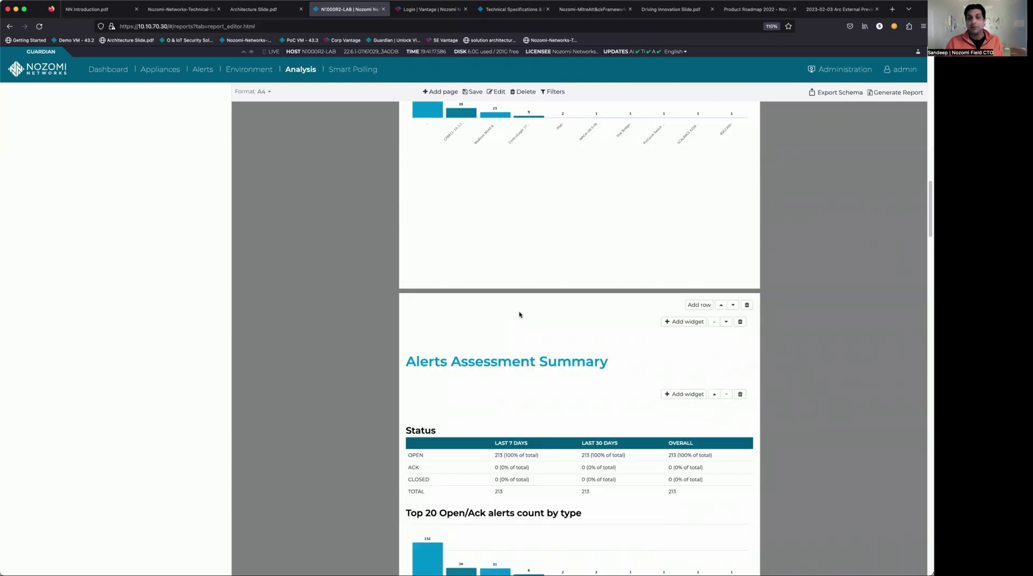
pyautogui.scroll(-3, 519, 314)
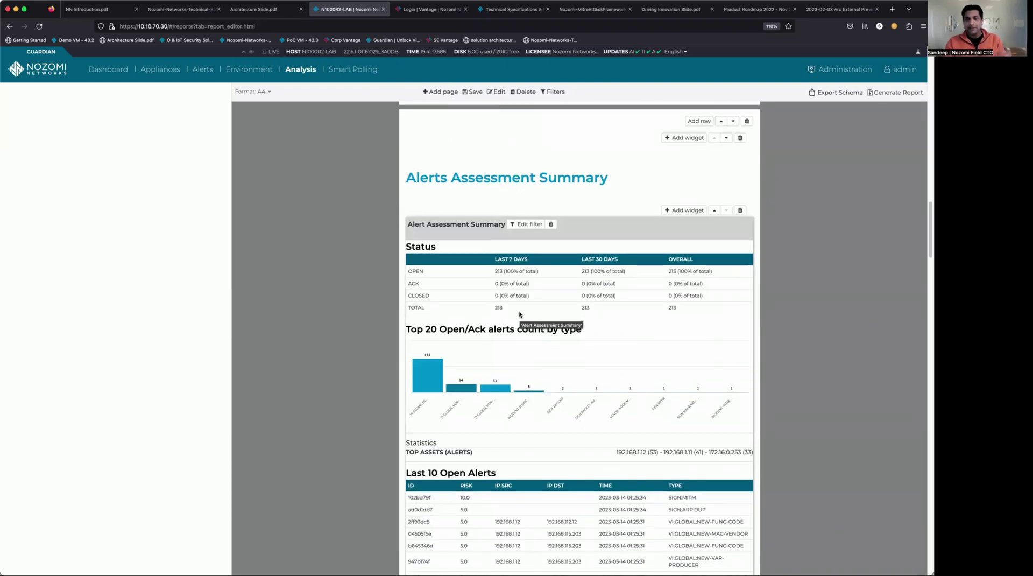
pyautogui.scroll(-12, 520, 315)
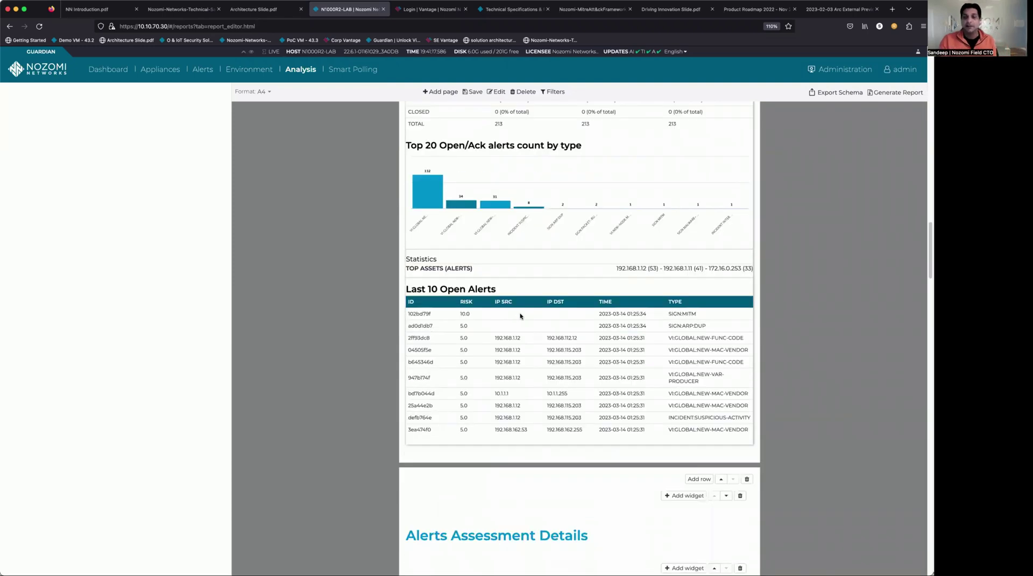
pyautogui.scroll(-8, 520, 315)
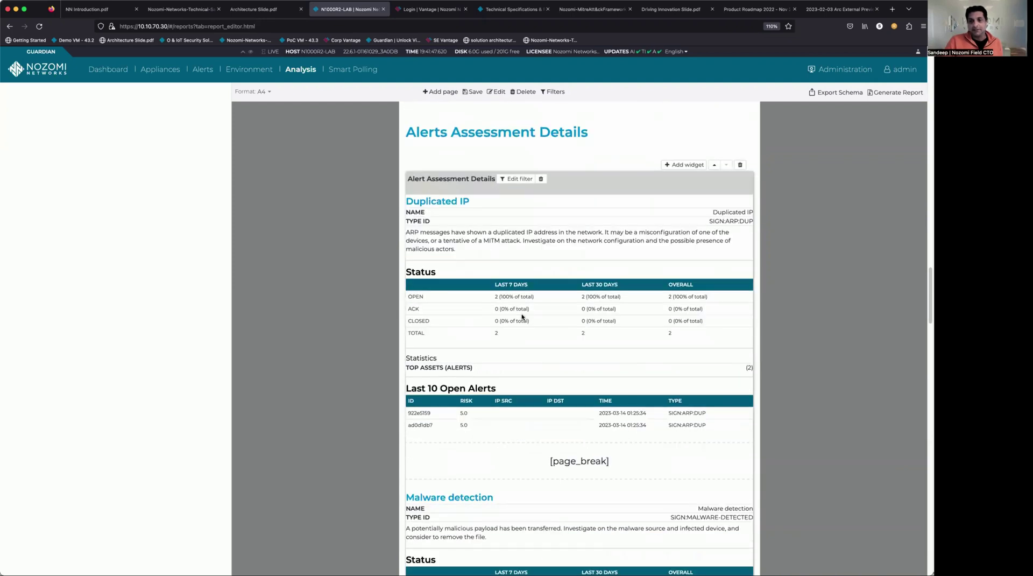
pyautogui.scroll(-14, 520, 317)
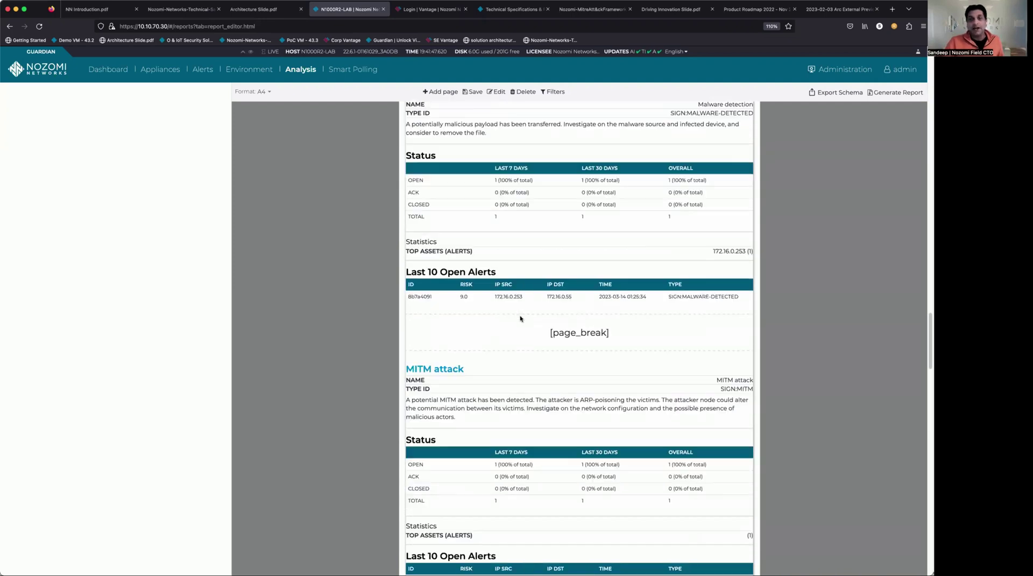
pyautogui.scroll(-5, 520, 318)
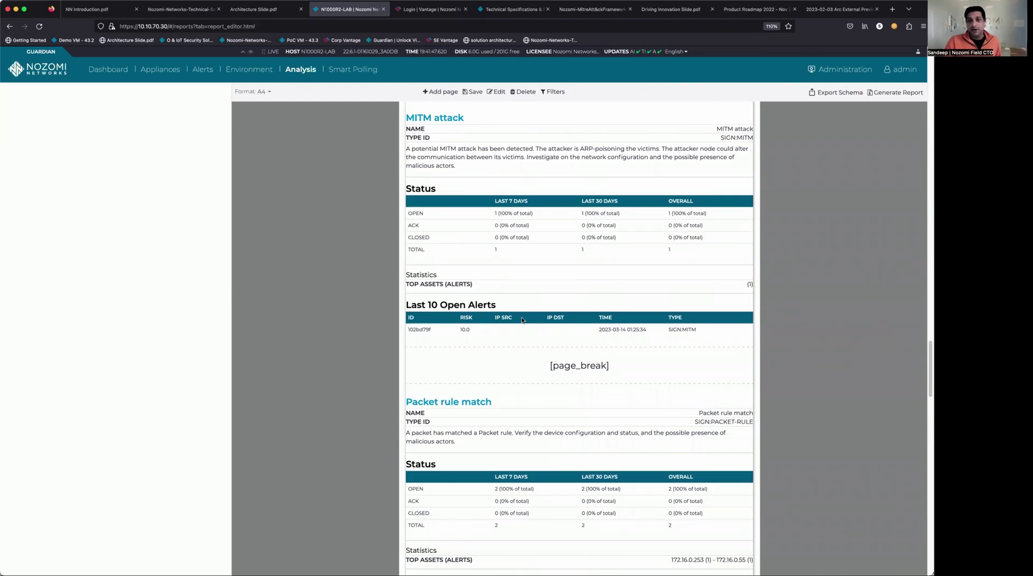
pyautogui.scroll(-5, 522, 319)
pyautogui.scroll(-7, 521, 319)
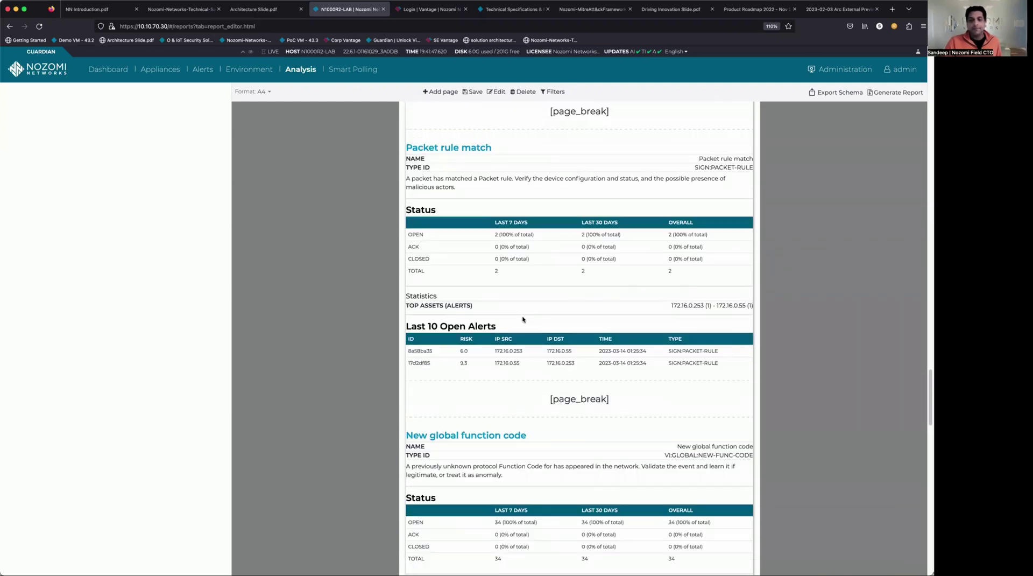
pyautogui.scroll(-8, 522, 320)
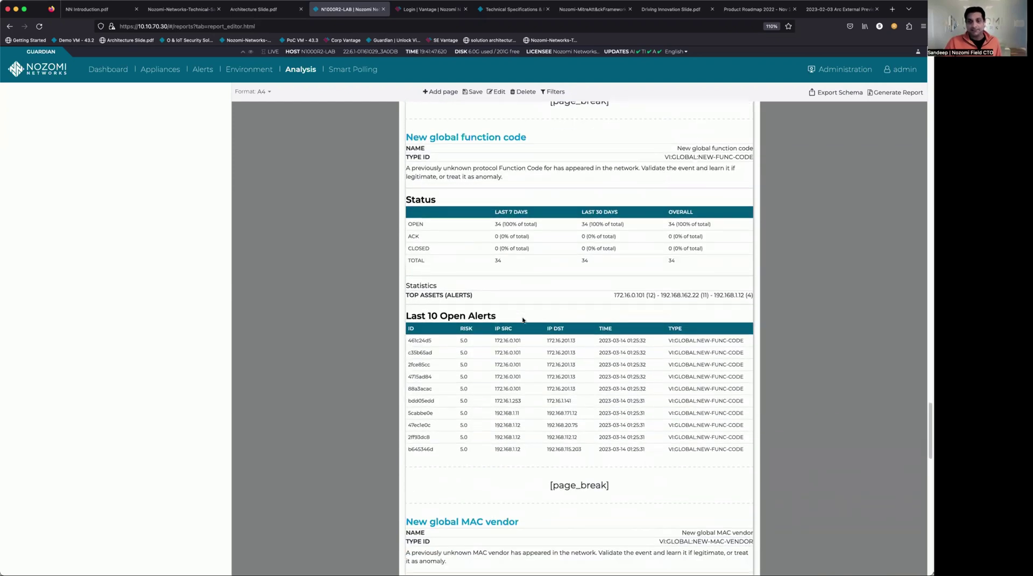
pyautogui.scroll(-15, 523, 321)
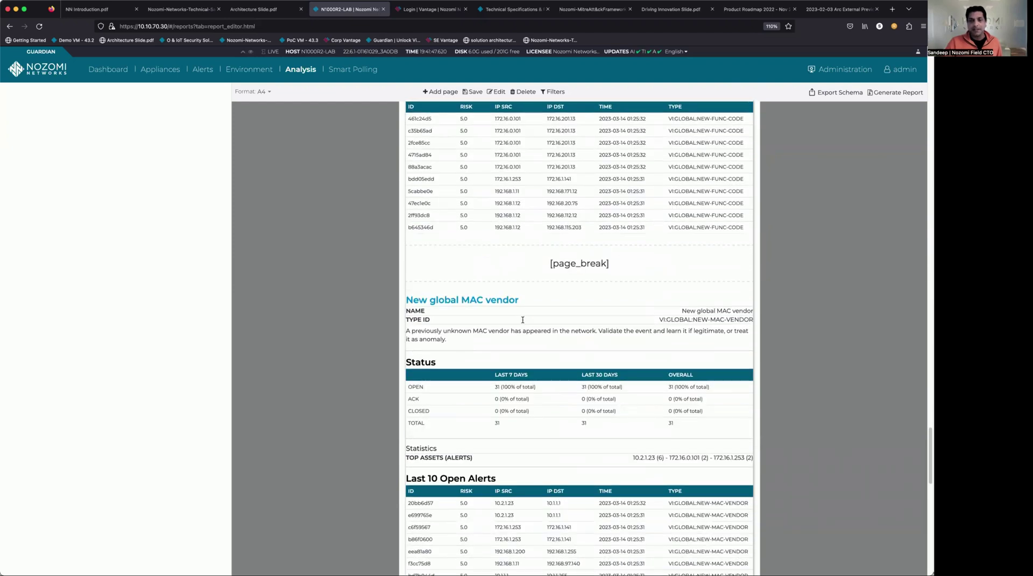
pyautogui.scroll(-5, 521, 326)
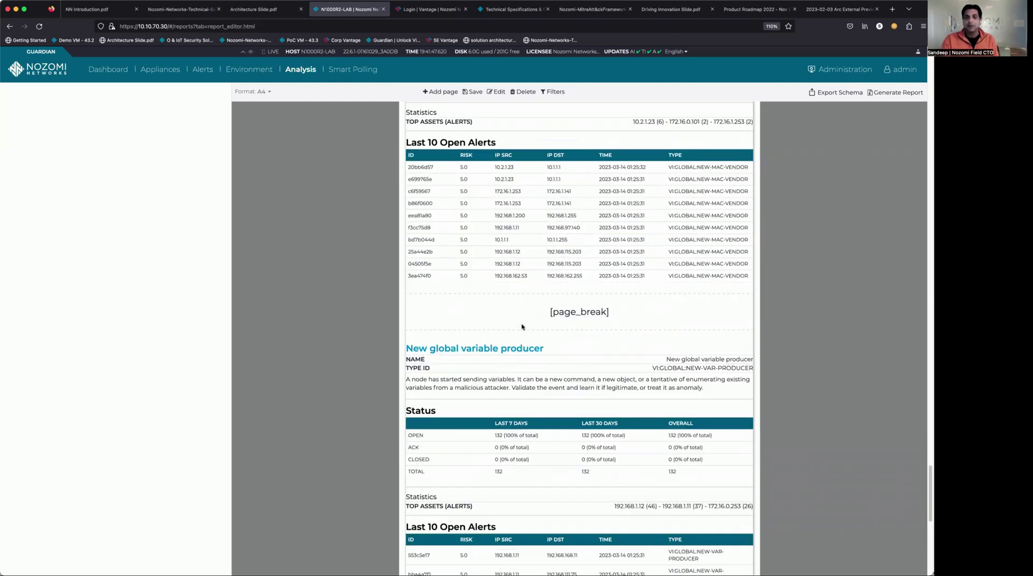
pyautogui.scroll(-15, 514, 353)
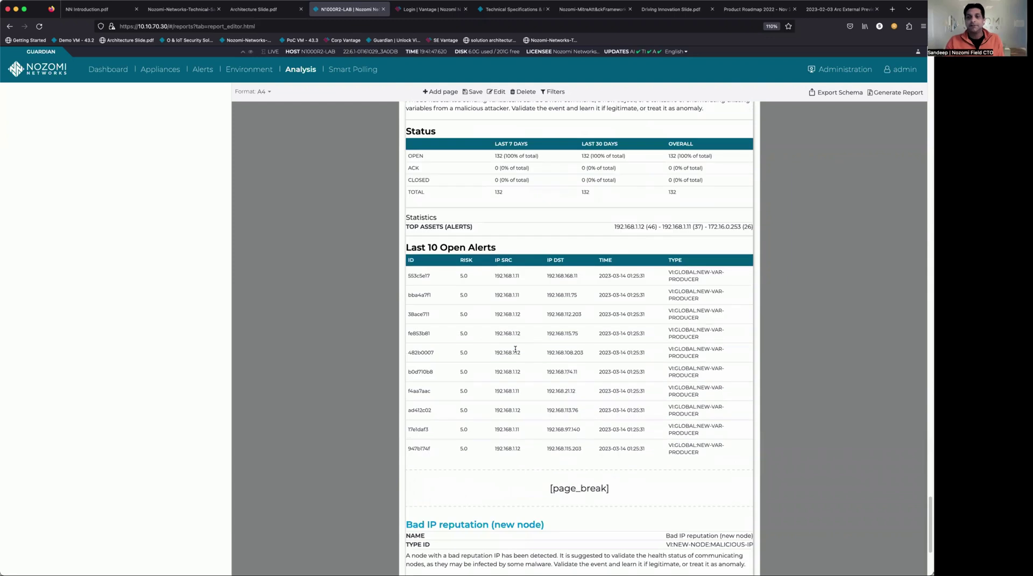
pyautogui.scroll(-3, 514, 357)
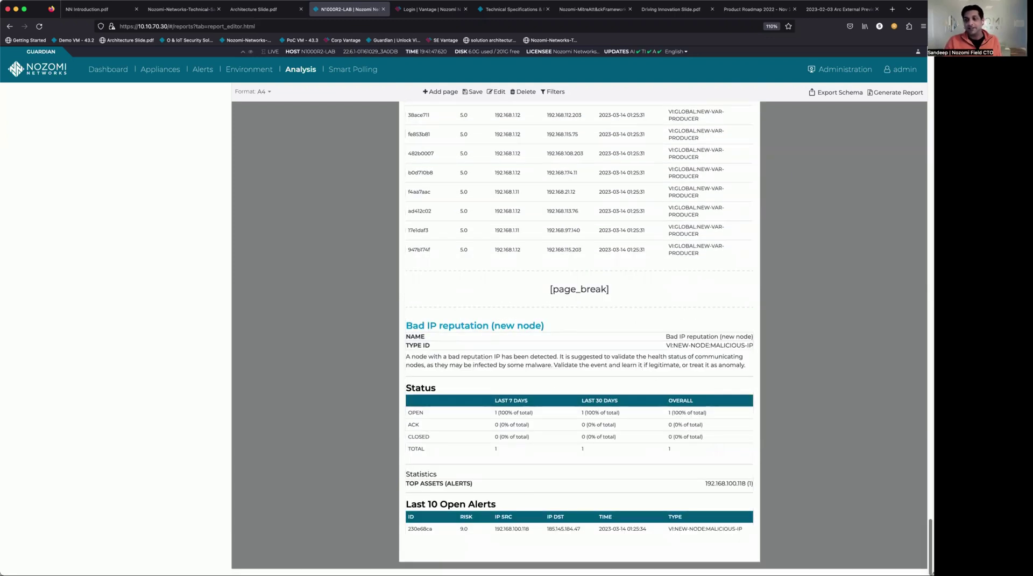
pyautogui.press('Home')
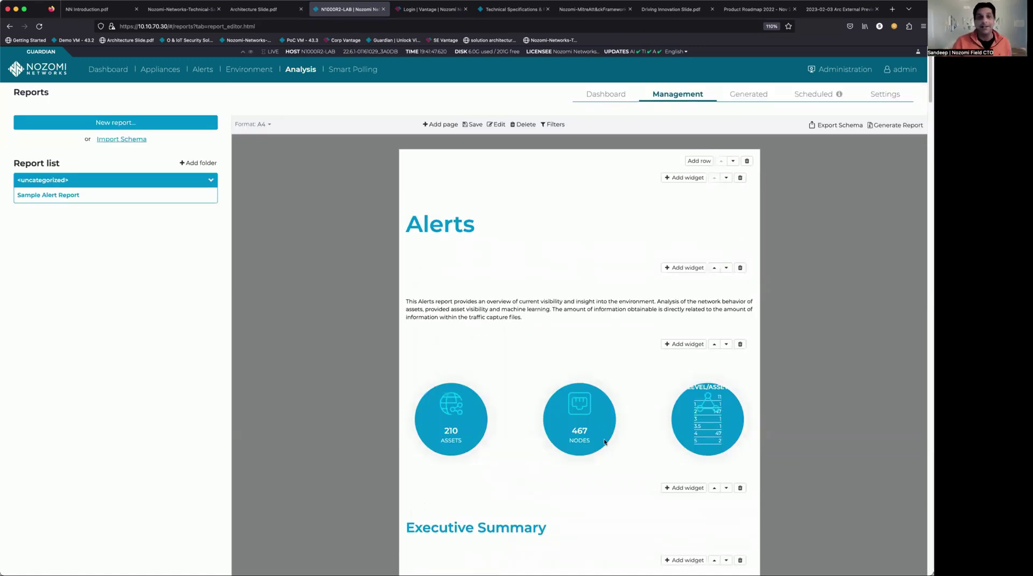
# Step: Start a new report with the Asset inventory layout, named 'Sample Asset Inventory Report'
pyautogui.click(119, 123)
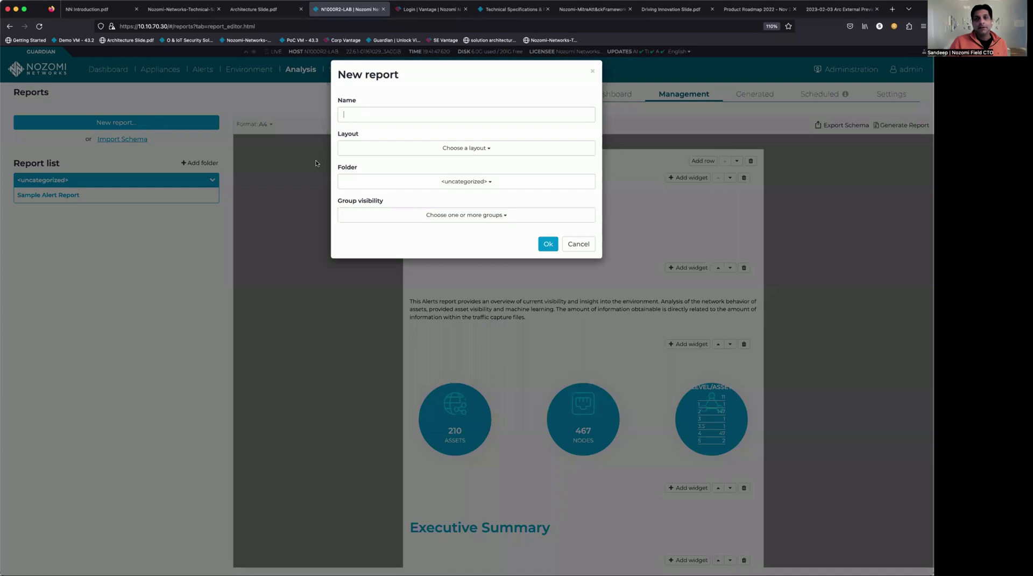
pyautogui.click(439, 144)
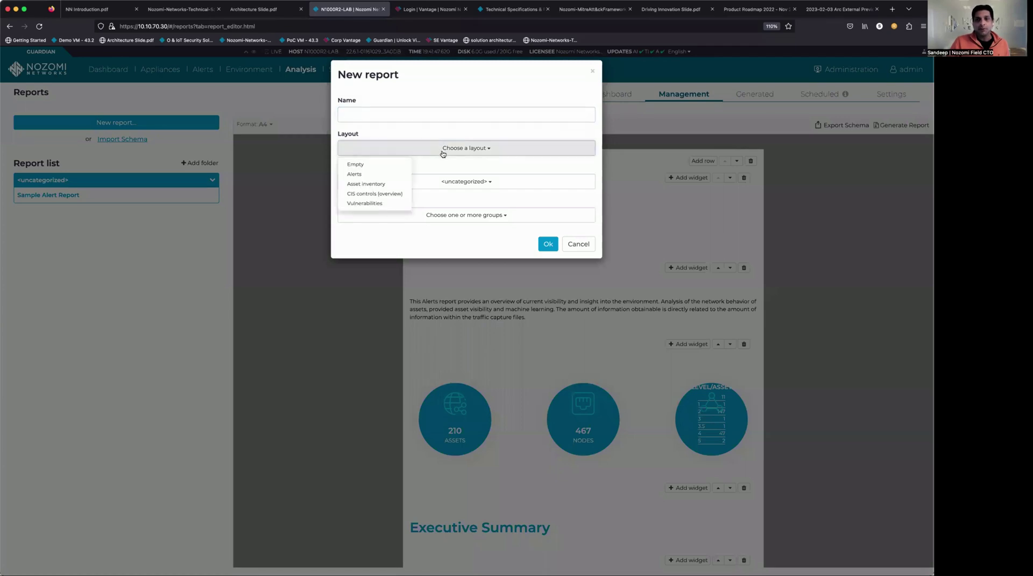
pyautogui.click(381, 188)
pyautogui.click(371, 116)
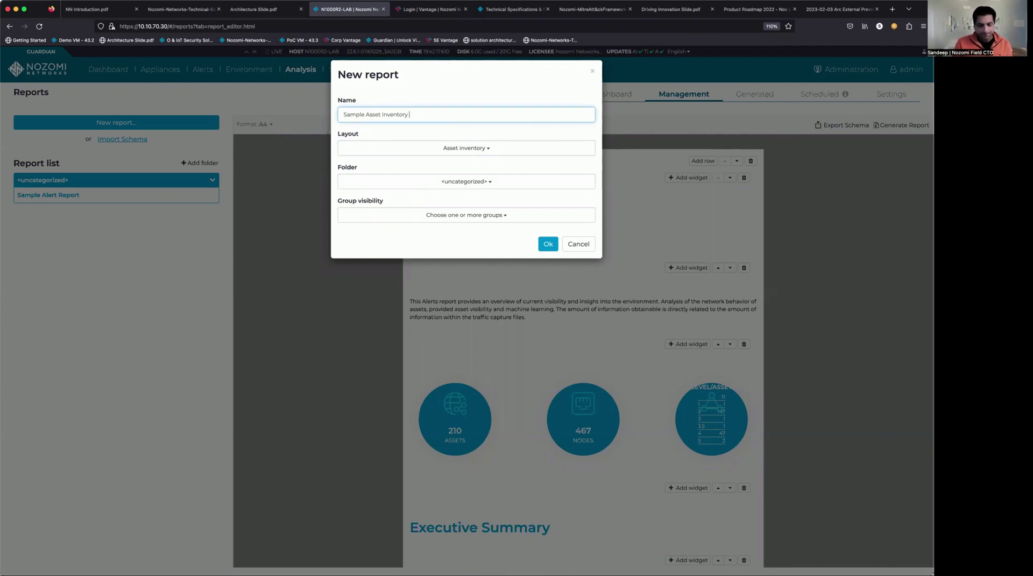
pyautogui.write('Asset Inventory Report')
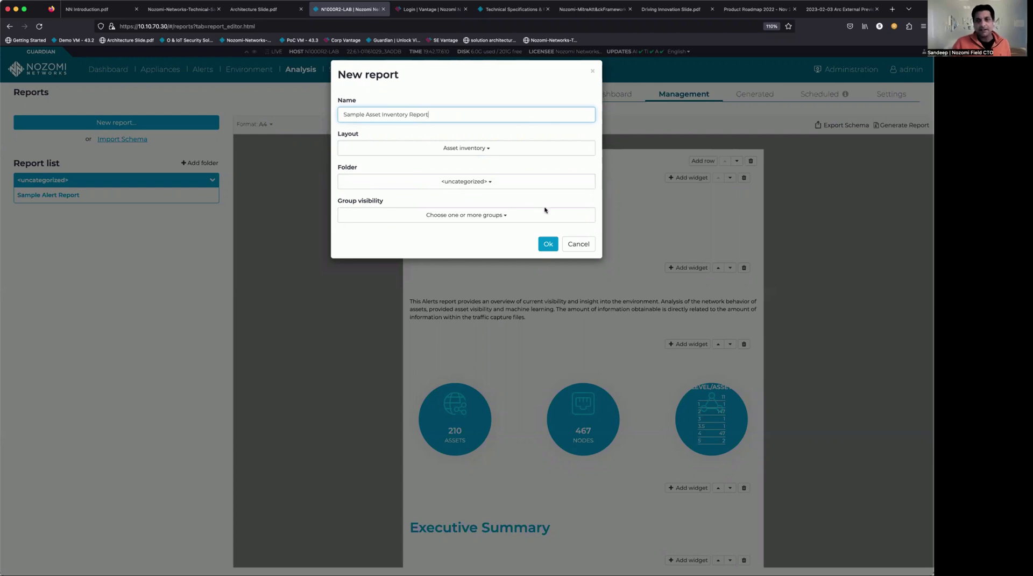
# Step: Confirm the Sample Asset Inventory Report and scroll through its sections, then back up
pyautogui.click(545, 244)
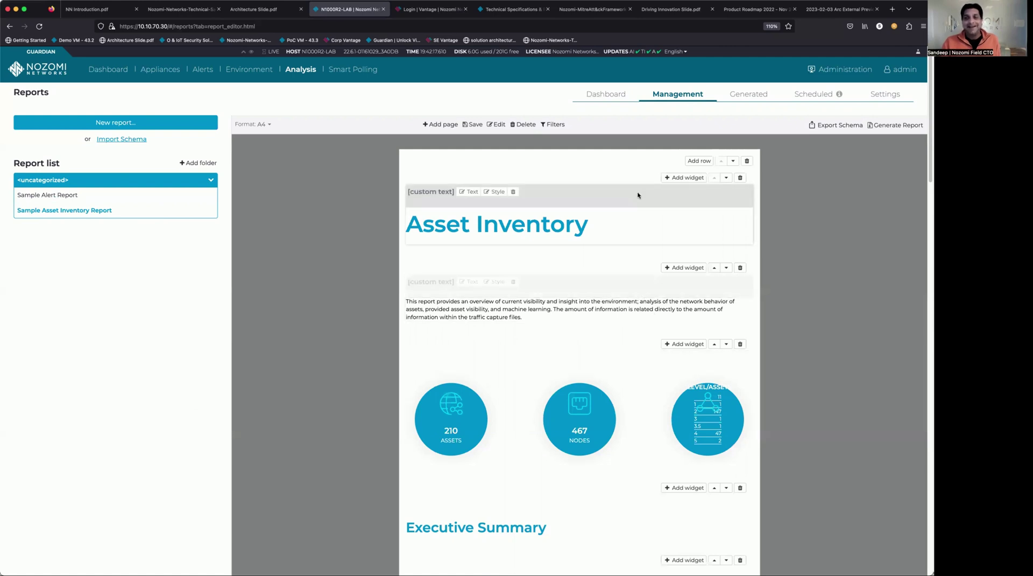
pyautogui.scroll(-1, 633, 322)
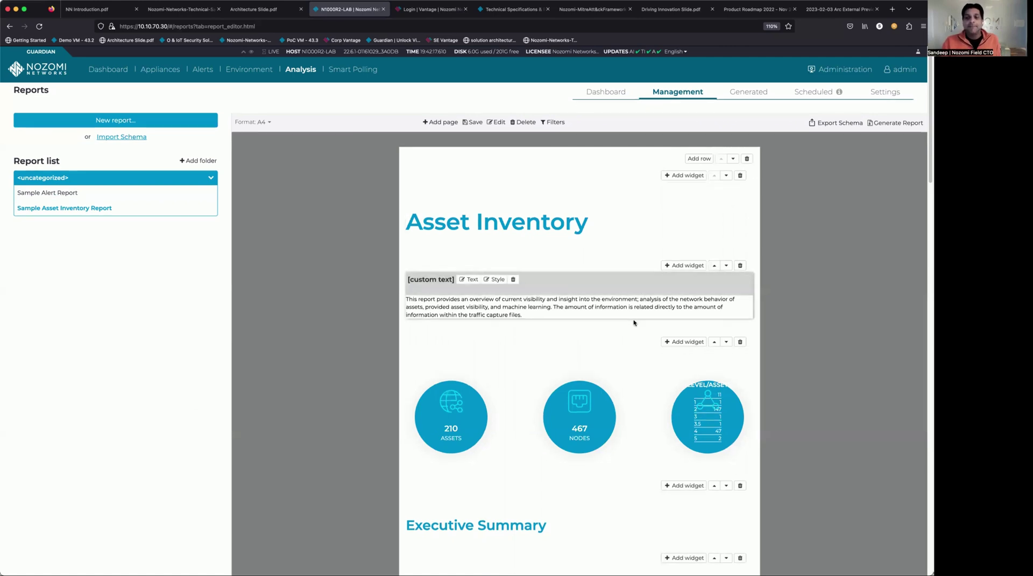
pyautogui.scroll(-10, 634, 323)
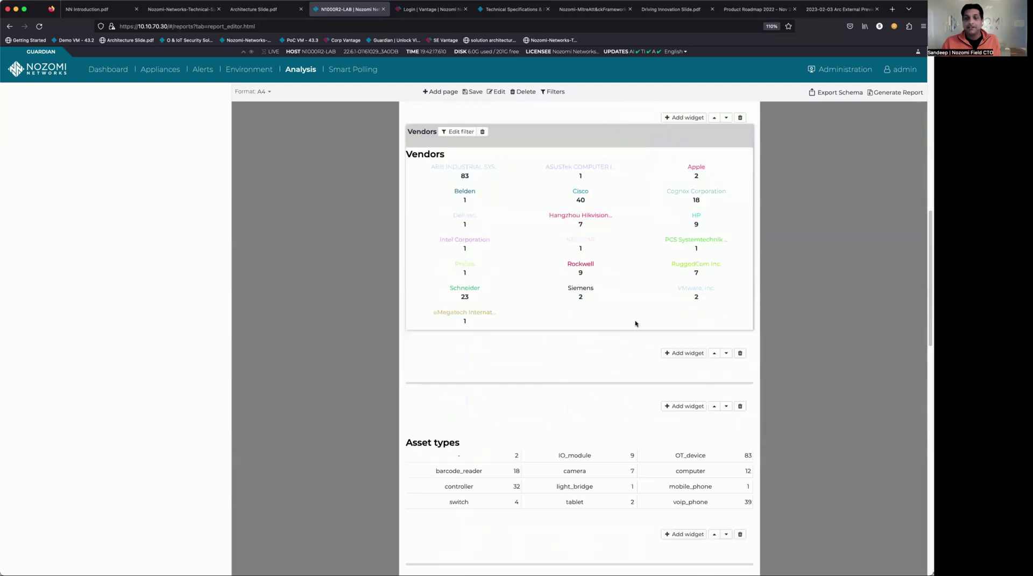
pyautogui.scroll(-5, 635, 323)
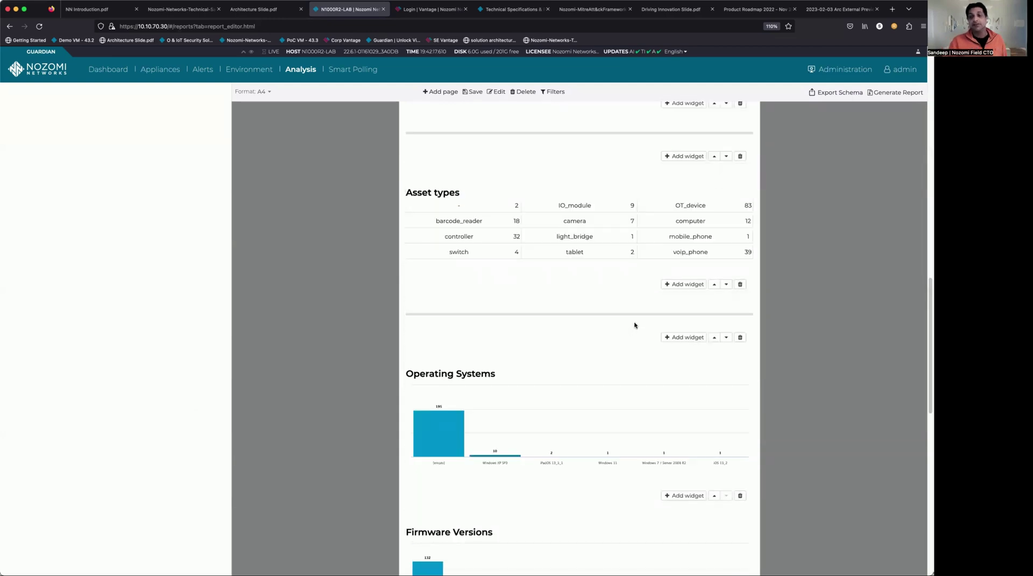
pyautogui.scroll(-4, 635, 326)
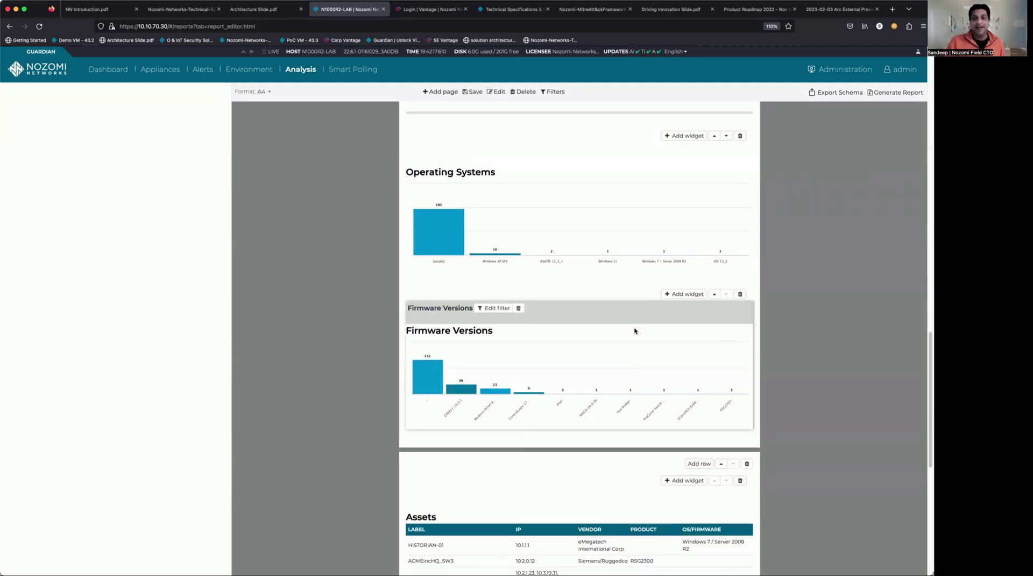
pyautogui.scroll(-3, 635, 330)
pyautogui.scroll(-4, 635, 330)
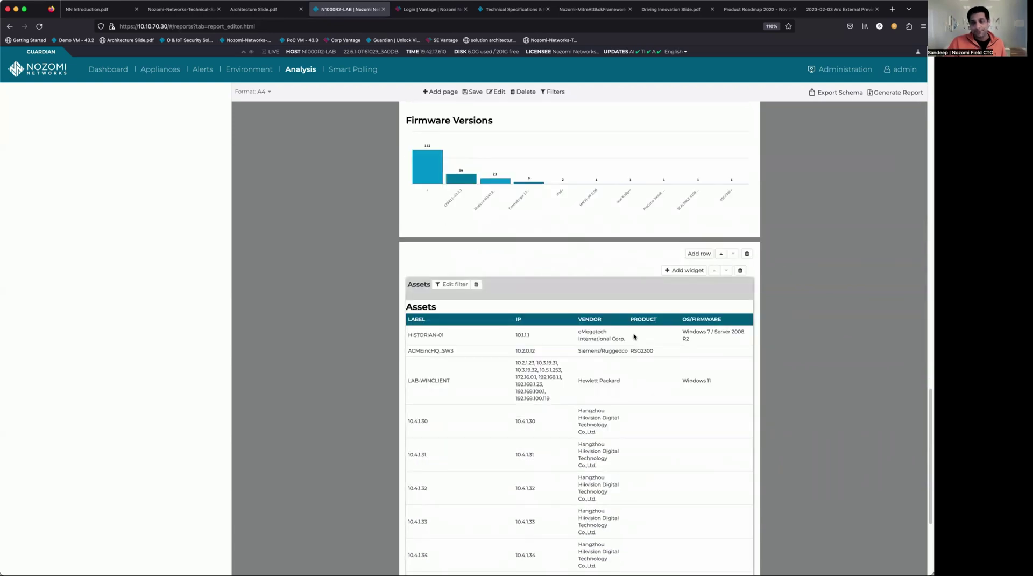
pyautogui.scroll(-2, 633, 339)
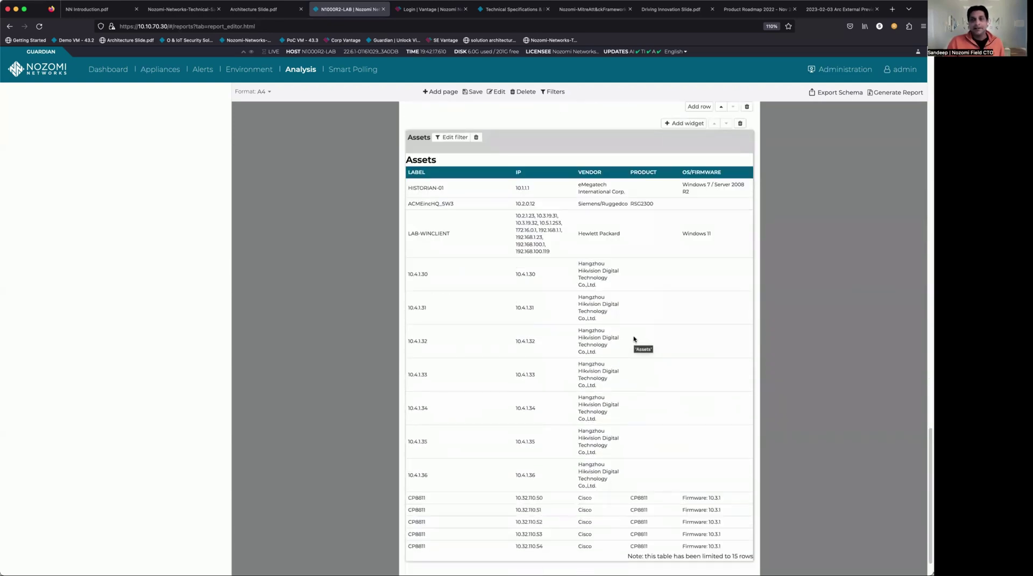
pyautogui.scroll(-2, 634, 339)
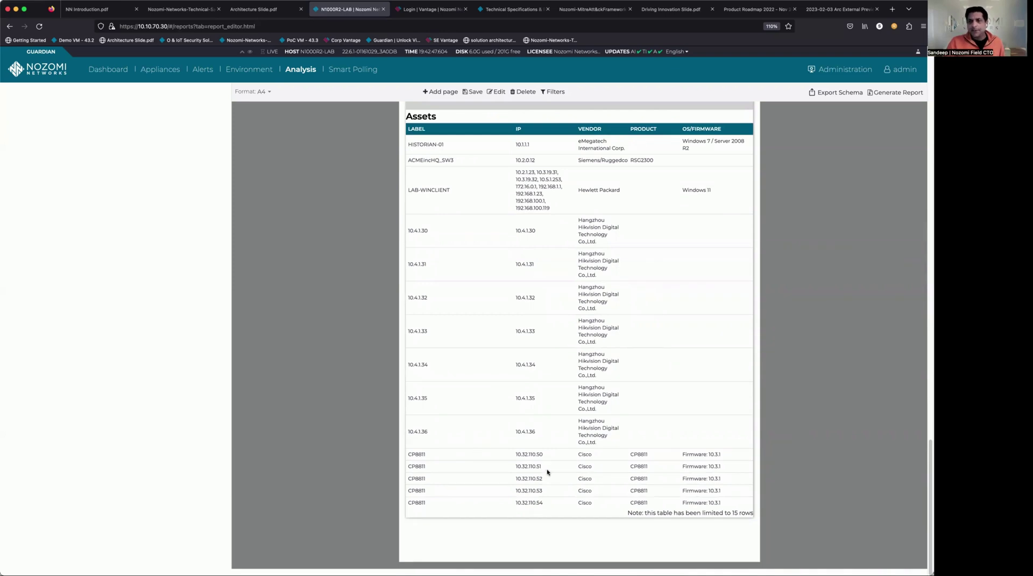
pyautogui.scroll(20, 574, 388)
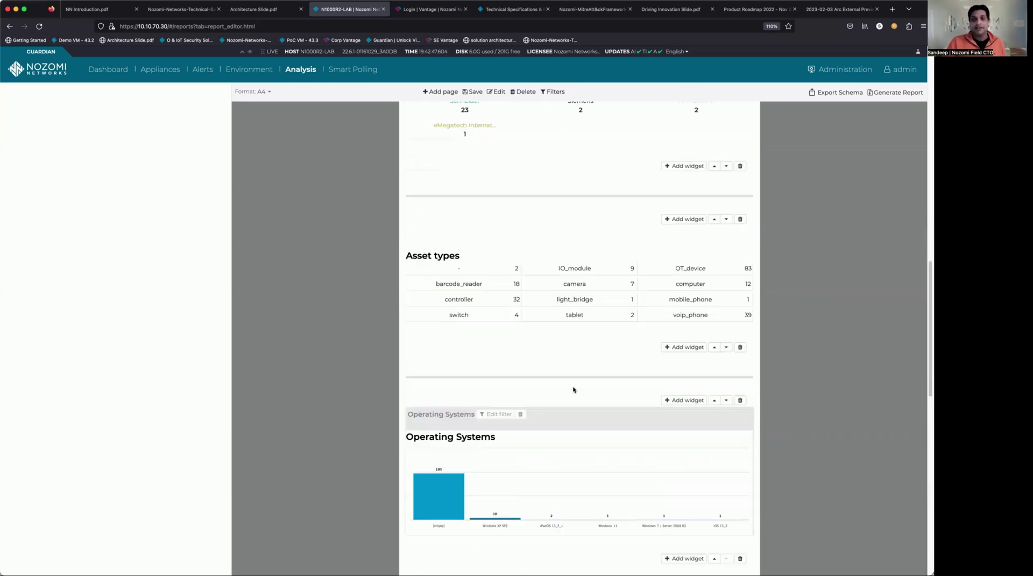
pyautogui.scroll(8, 571, 389)
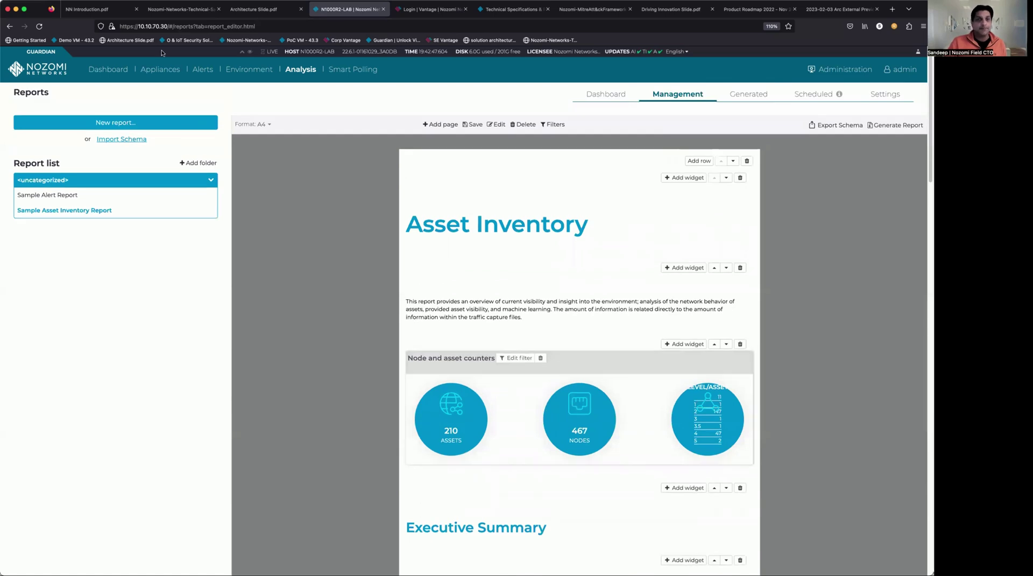
# Step: Create 'Sample CIS Report' using the CIS controls (overview) layout
pyautogui.click(131, 124)
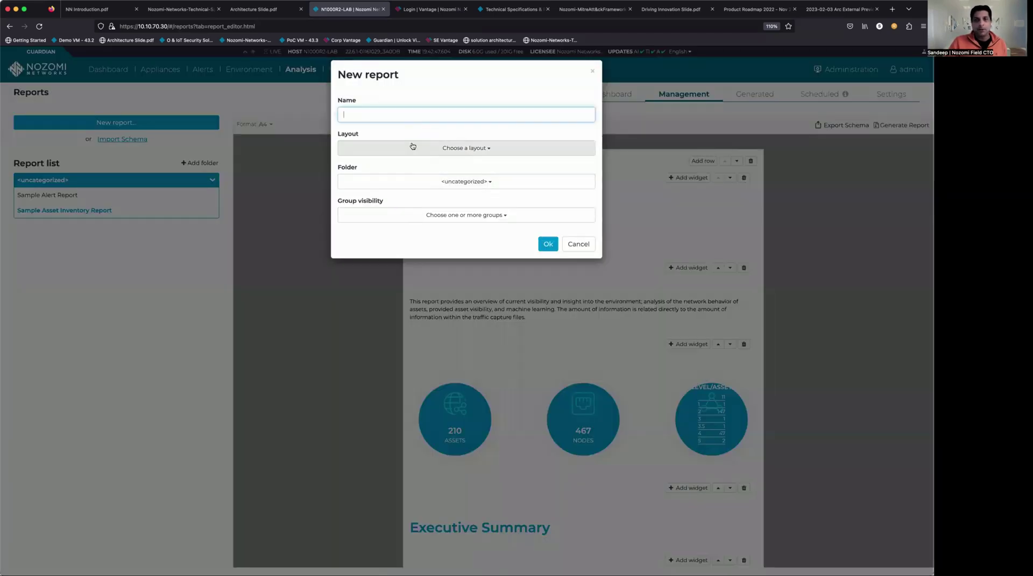
pyautogui.click(412, 146)
pyautogui.click(384, 195)
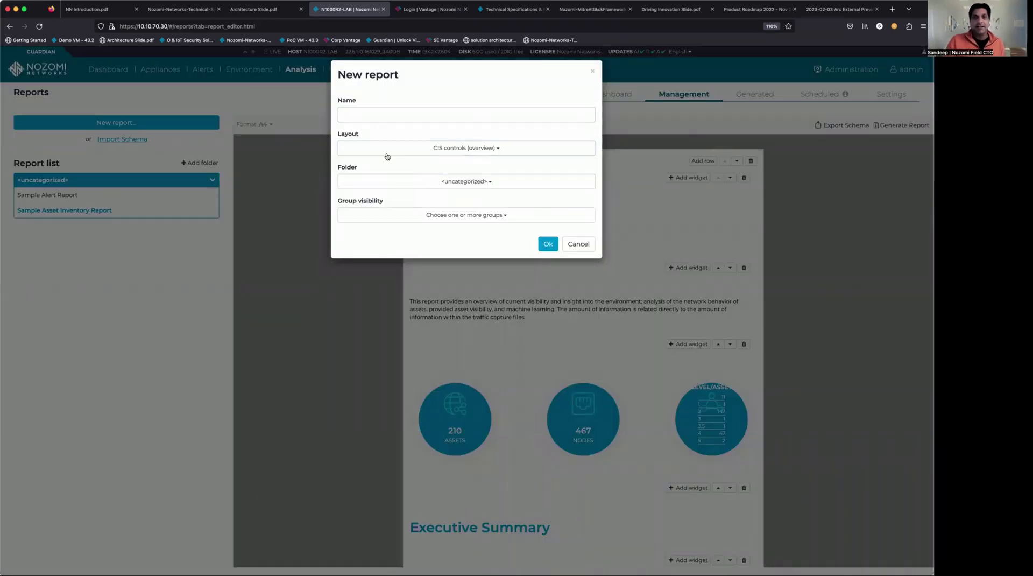
pyautogui.click(382, 115)
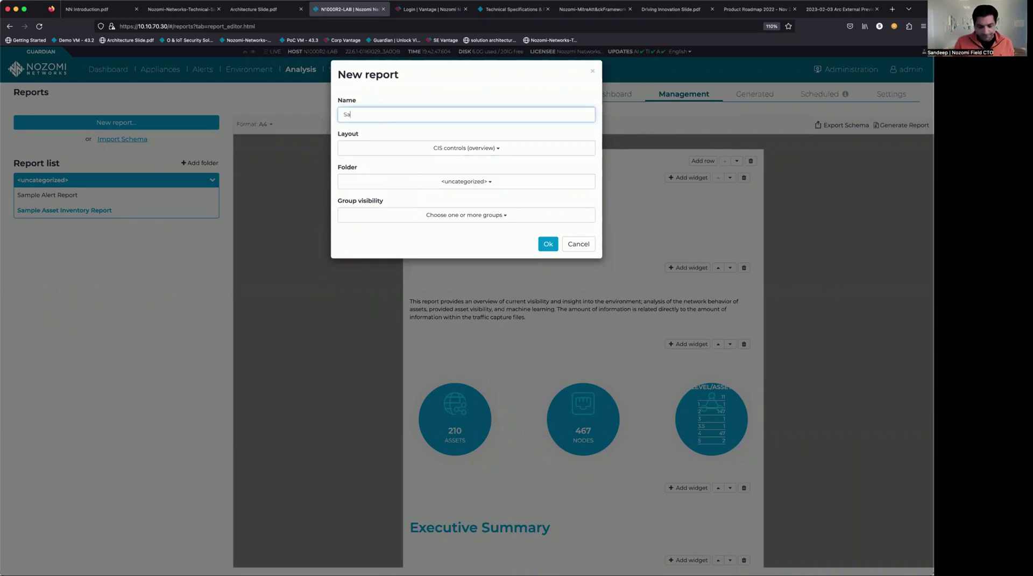
pyautogui.write('Sample CIS Report')
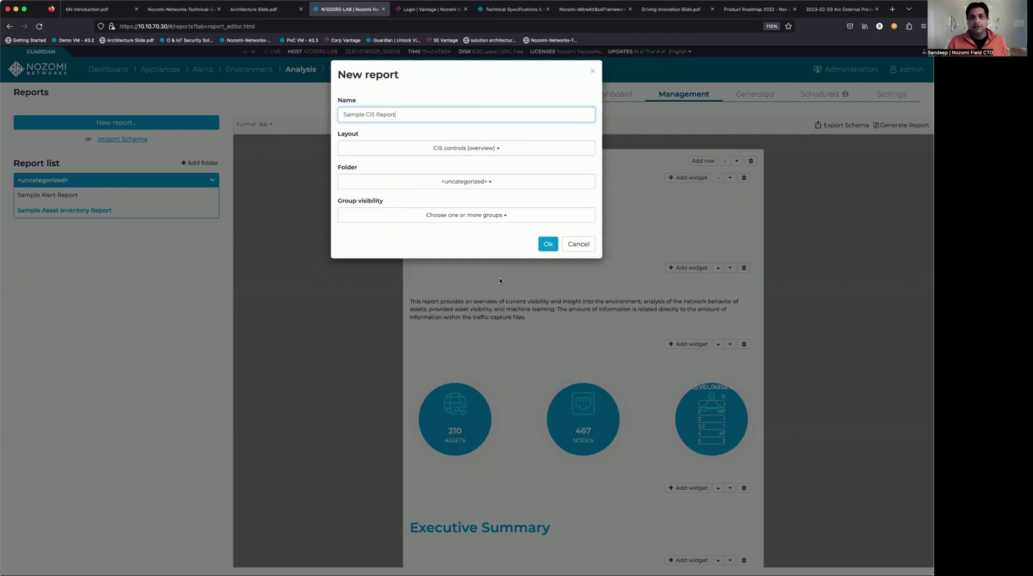
pyautogui.click(548, 245)
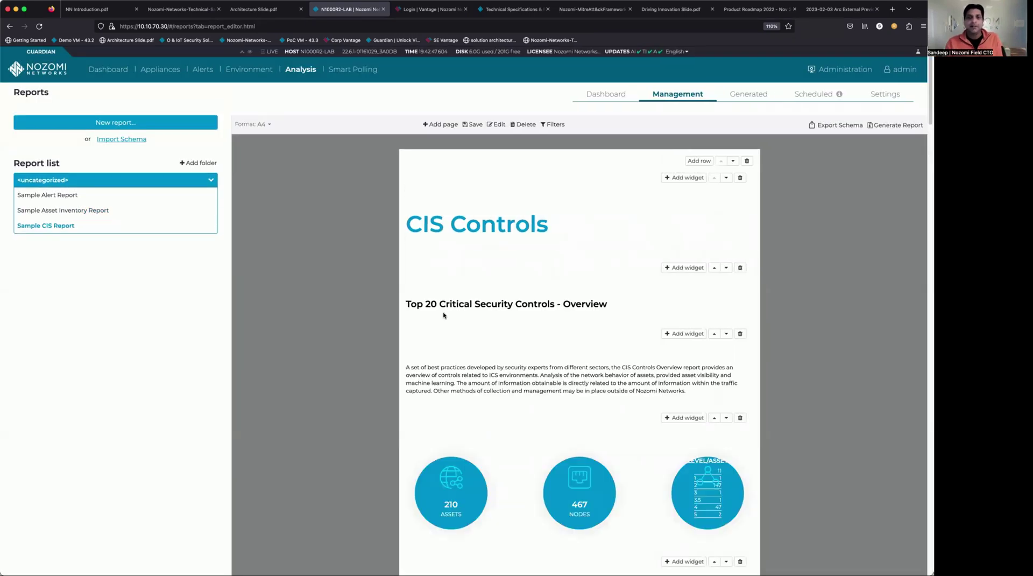
pyautogui.moveTo(707, 401)
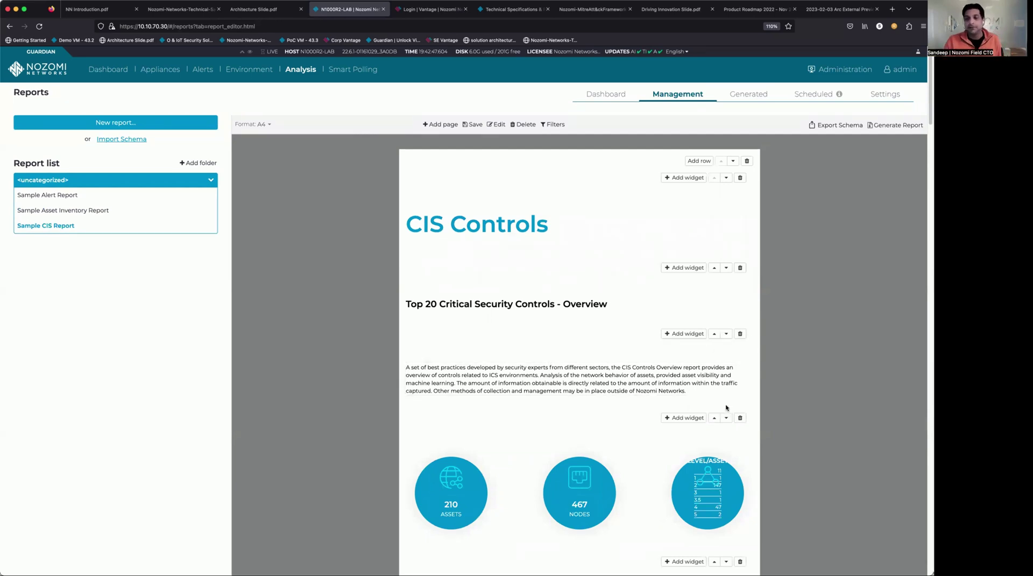
pyautogui.scroll(-1, 548, 379)
pyautogui.scroll(-10, 548, 379)
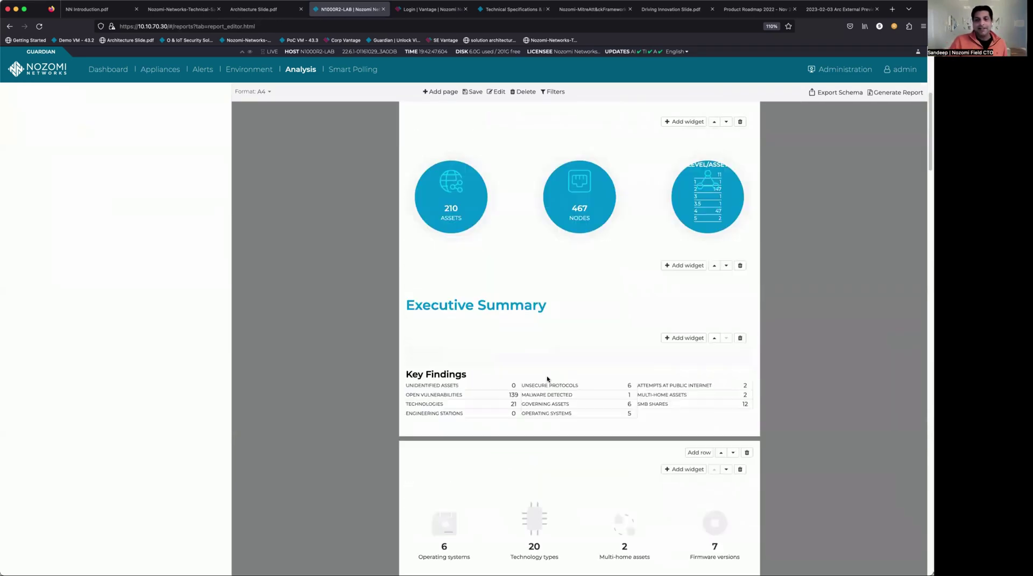
pyautogui.scroll(-18, 547, 379)
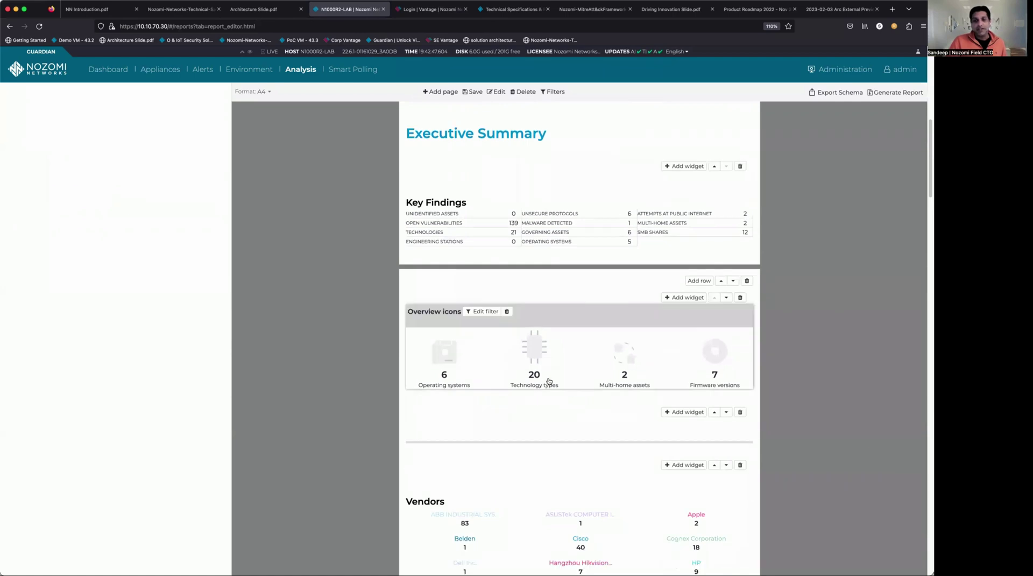
pyautogui.scroll(-13, 548, 380)
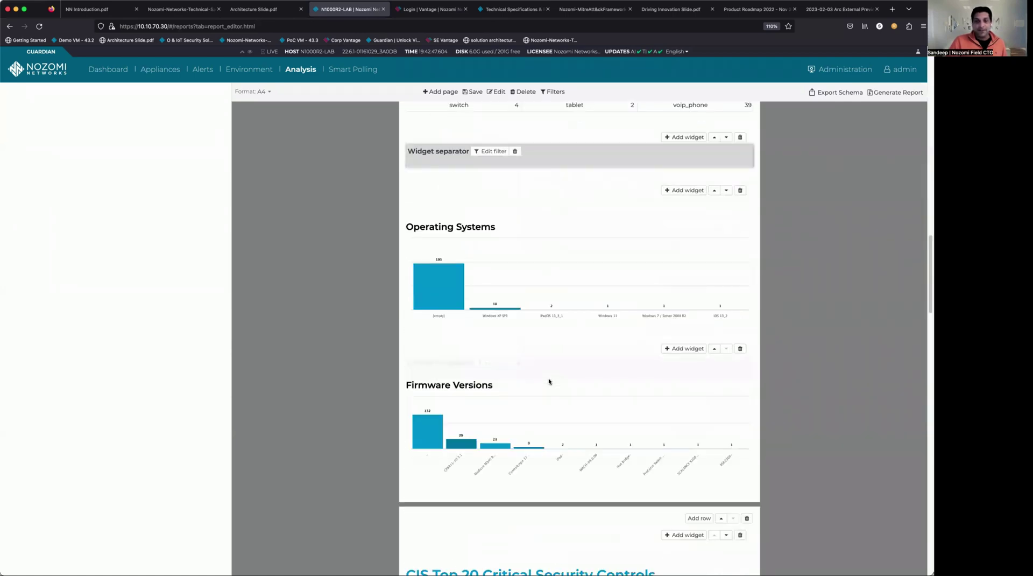
pyautogui.scroll(-5, 548, 381)
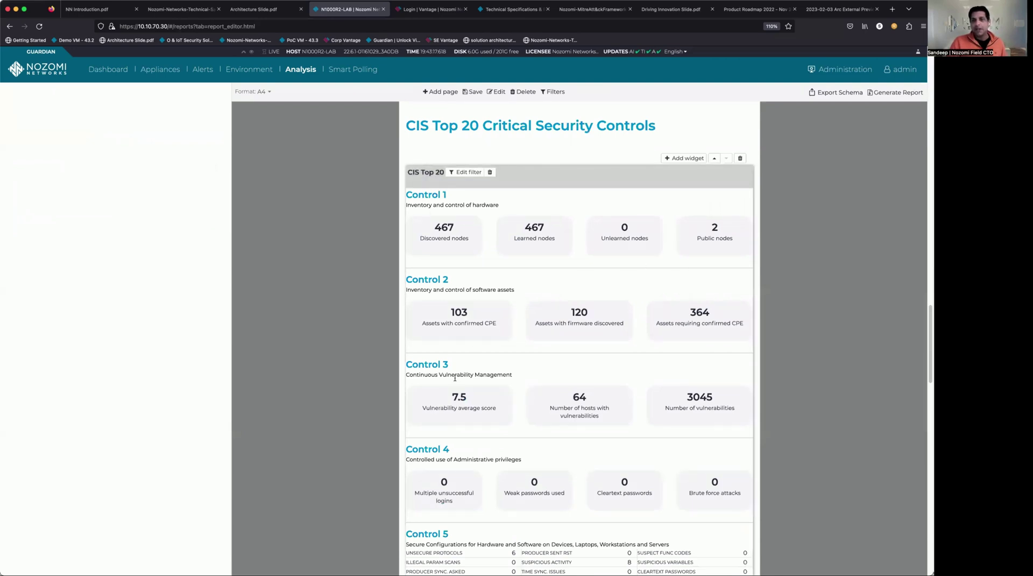
pyautogui.scroll(-5, 552, 386)
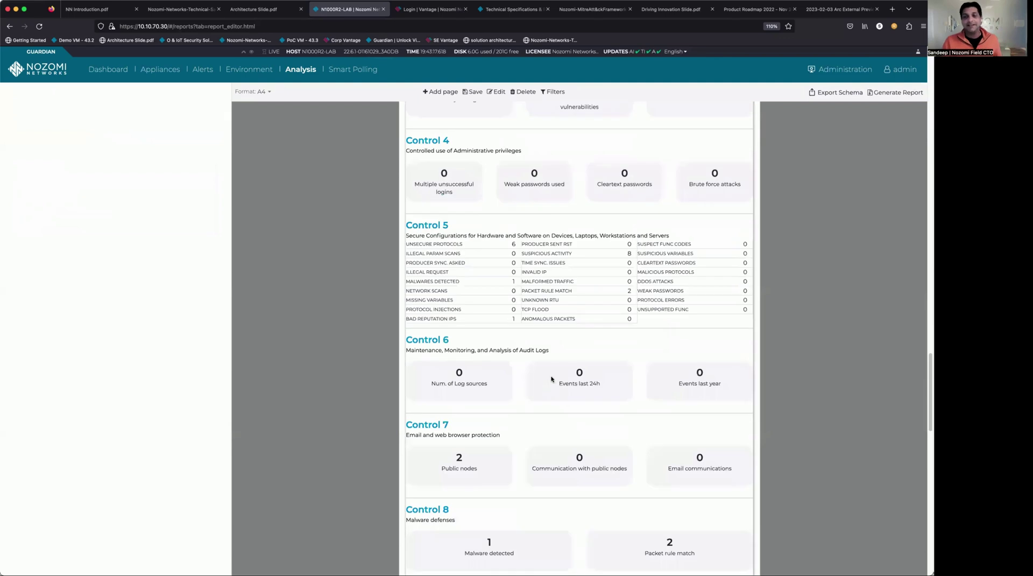
pyautogui.scroll(-10, 551, 379)
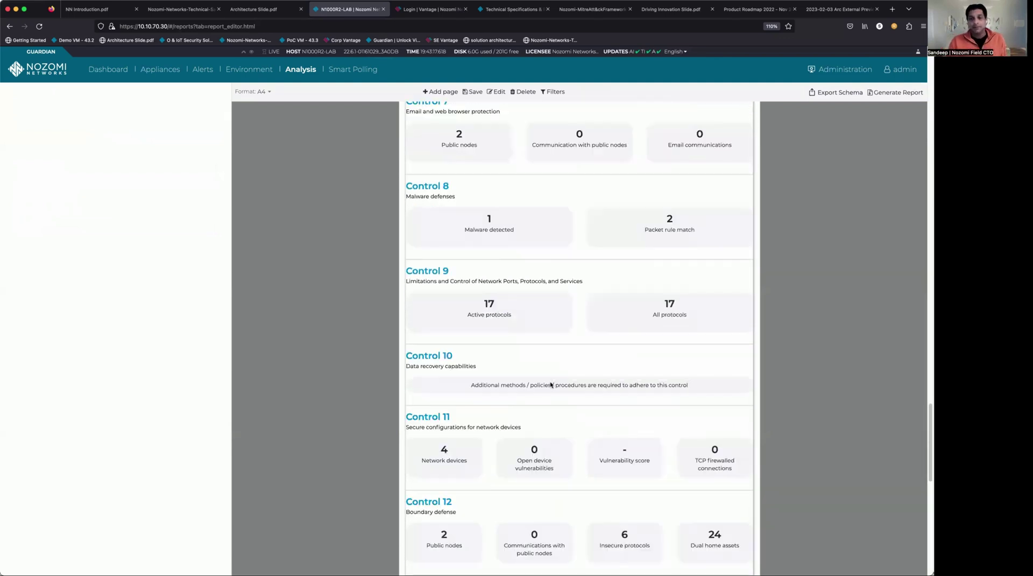
pyautogui.scroll(-18, 551, 384)
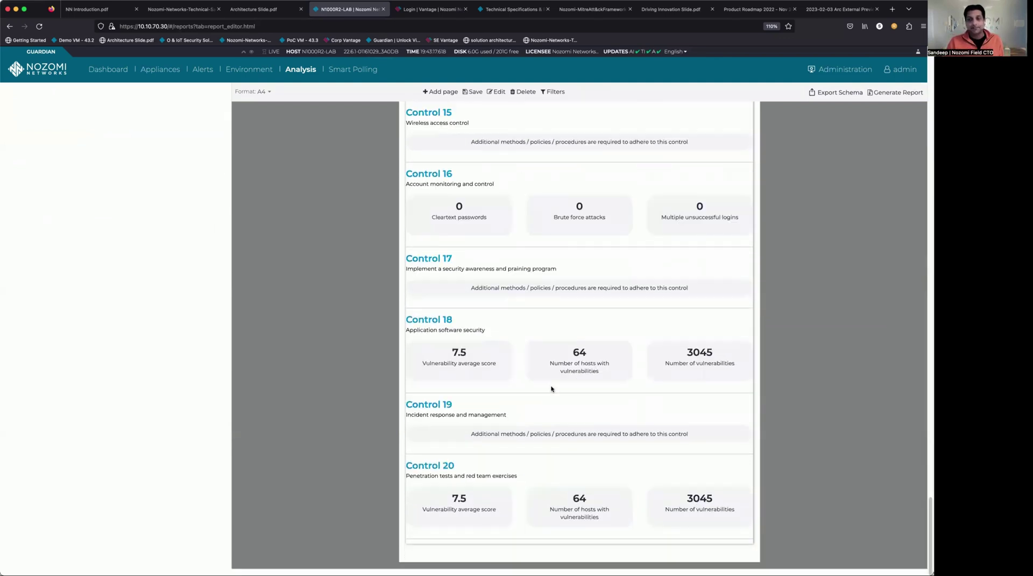
pyautogui.scroll(20, 551, 389)
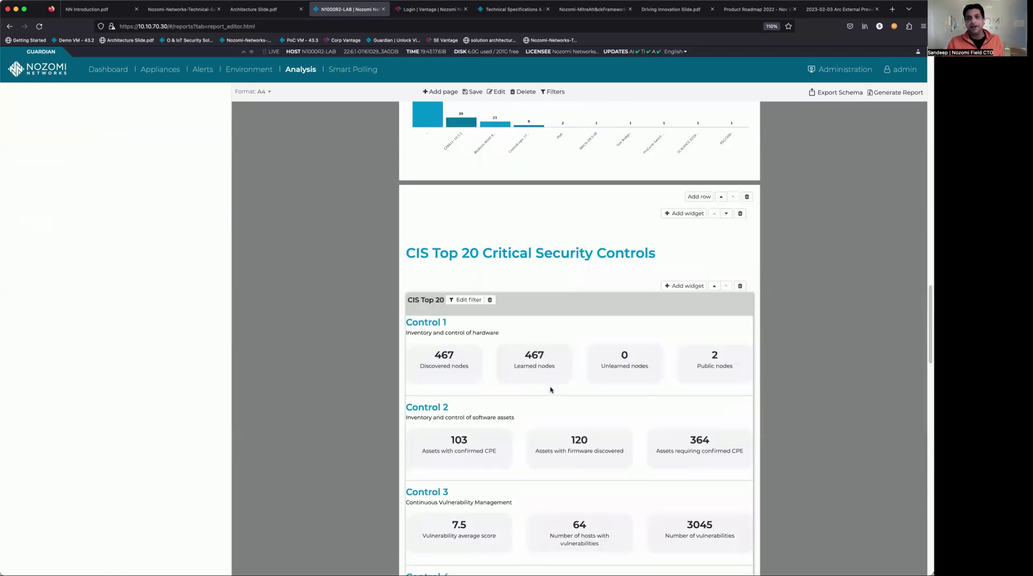
pyautogui.scroll(20, 550, 389)
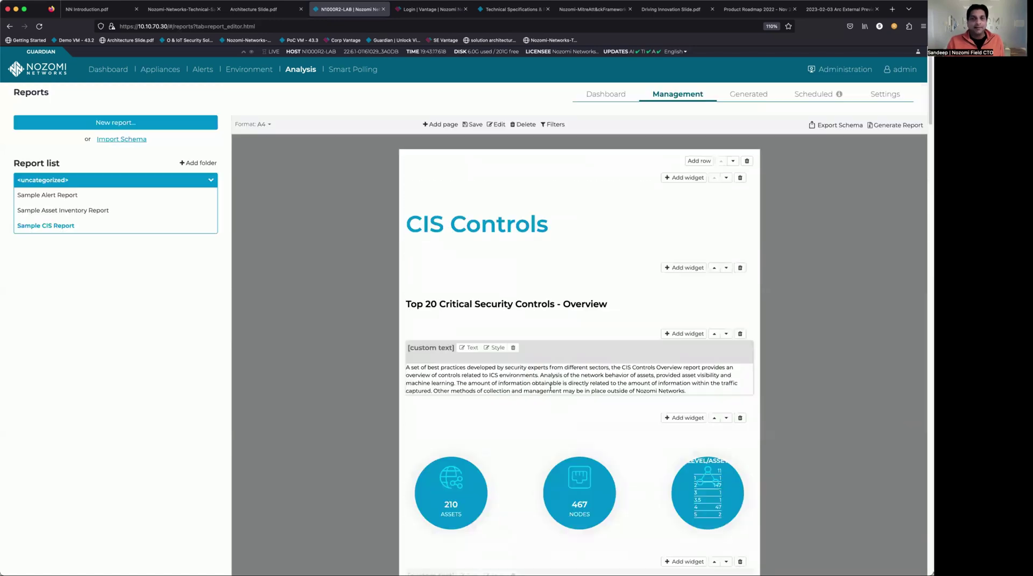
# Step: Create 'Sample Vuln Report' using the Vulnerabilities layout
pyautogui.click(151, 123)
pyautogui.click(464, 148)
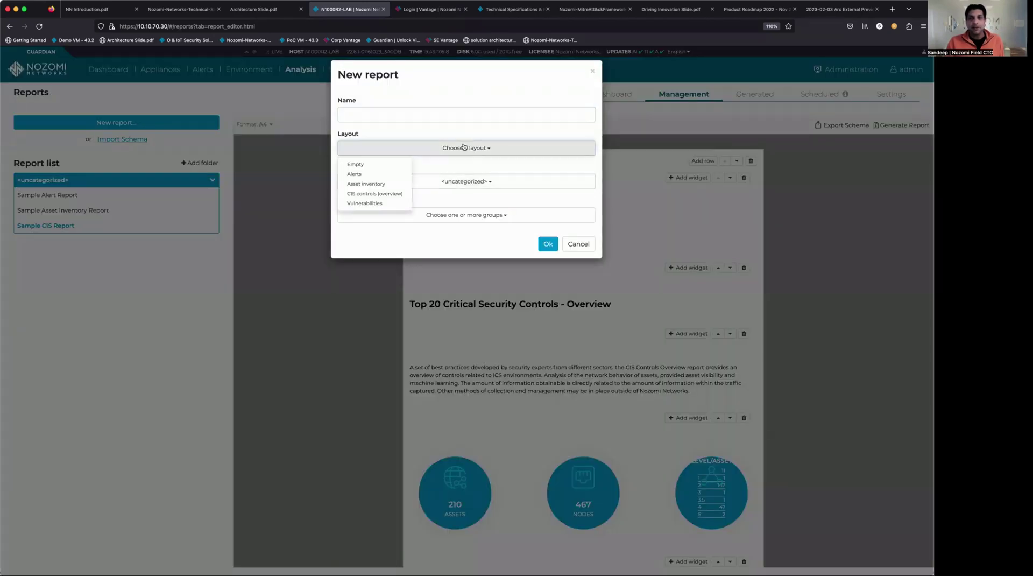
pyautogui.click(366, 204)
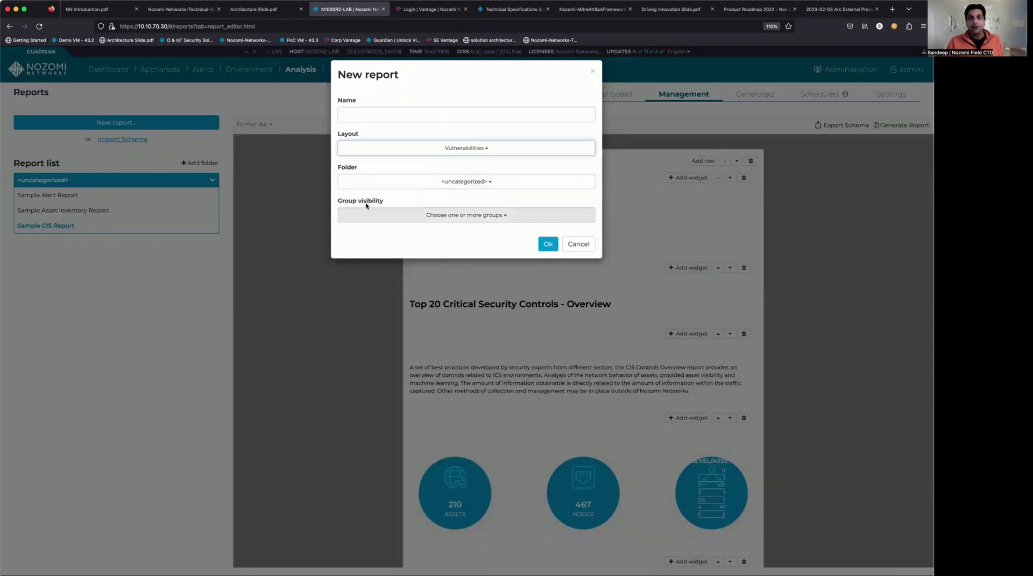
pyautogui.click(392, 112)
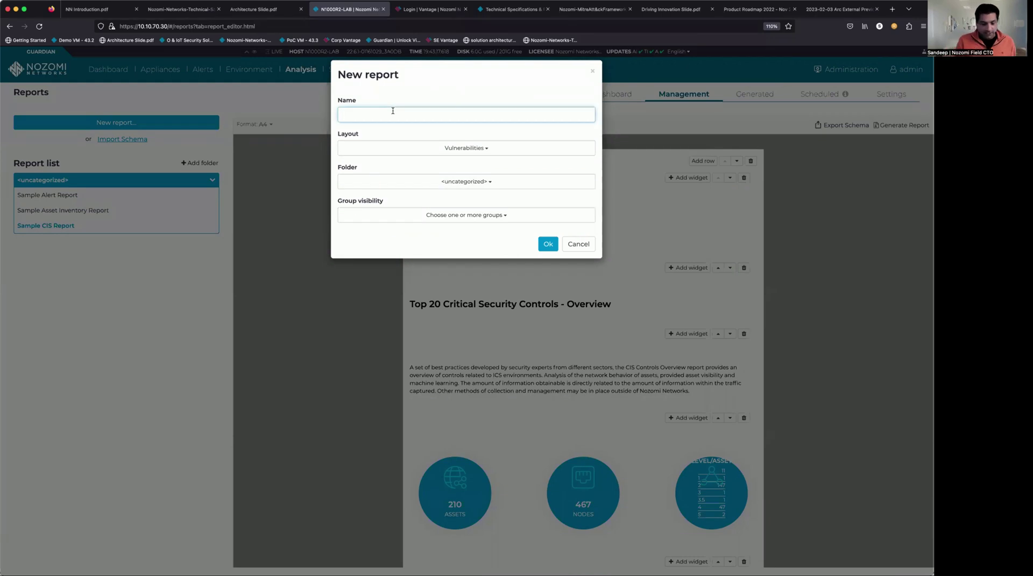
pyautogui.write('Sample Vu')
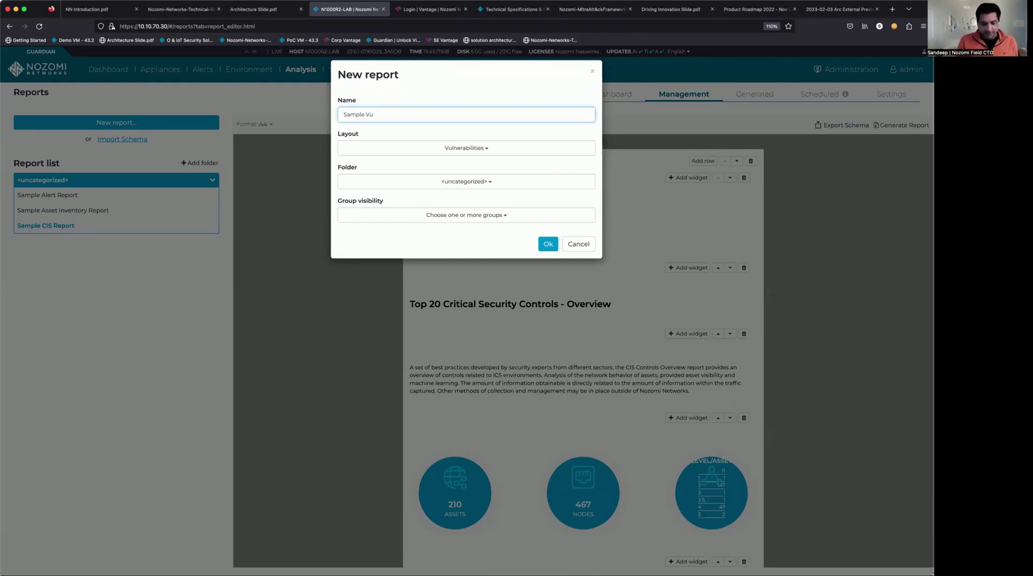
pyautogui.write('ln Report')
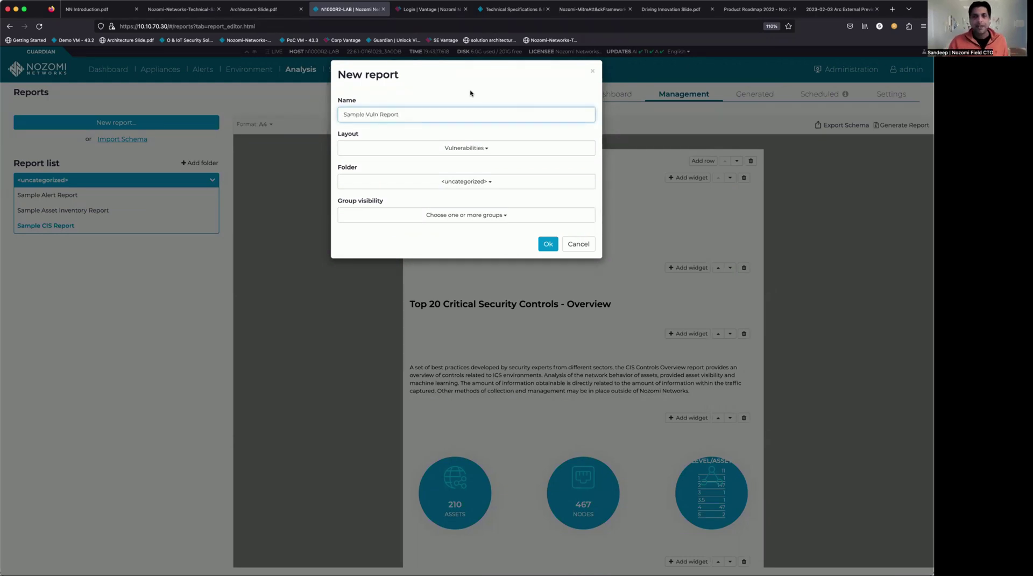
pyautogui.click(546, 243)
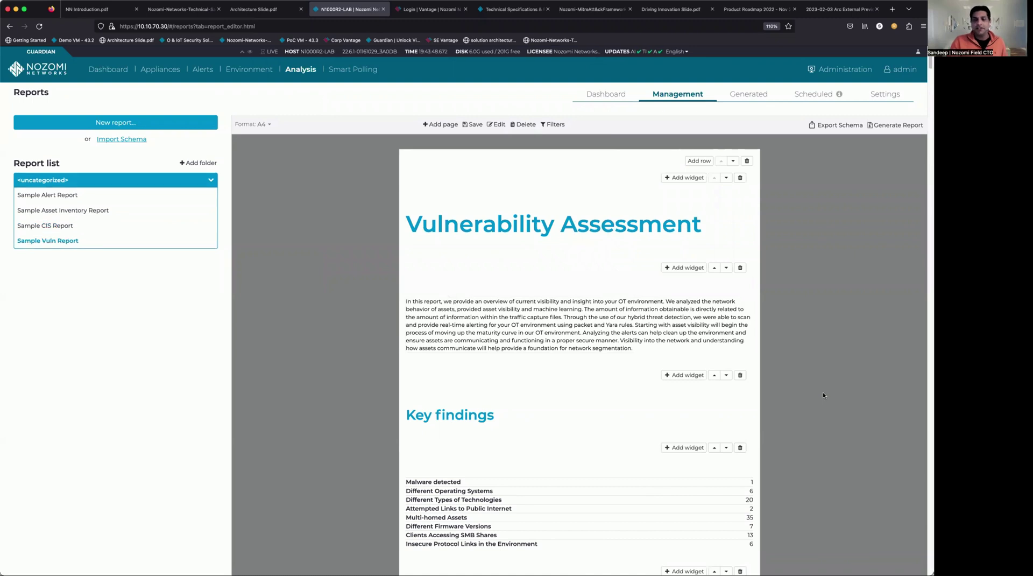
pyautogui.scroll(-5, 822, 389)
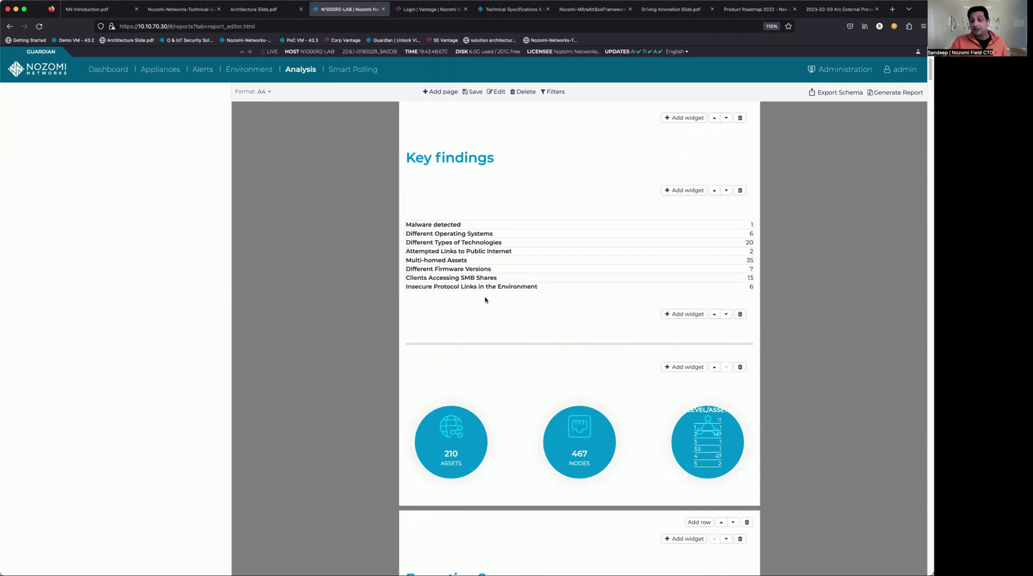
pyautogui.scroll(-6, 484, 299)
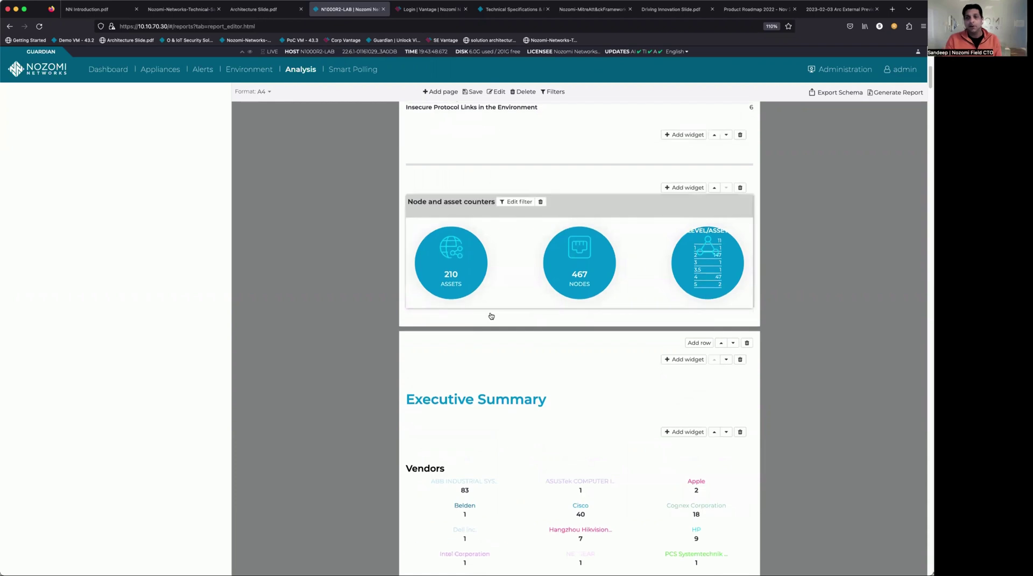
pyautogui.scroll(-4, 487, 318)
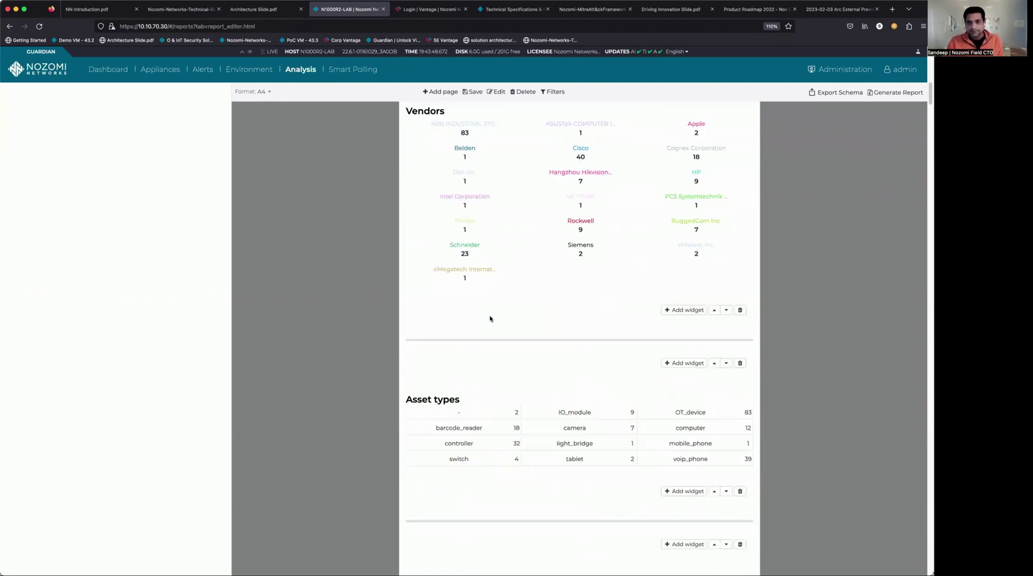
pyautogui.scroll(-15, 490, 320)
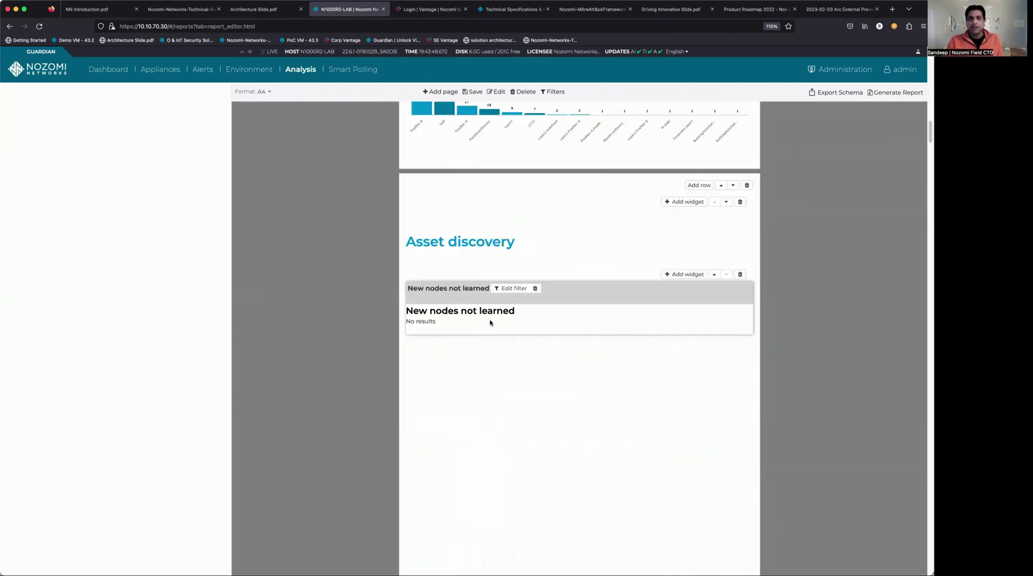
pyautogui.scroll(-7, 491, 321)
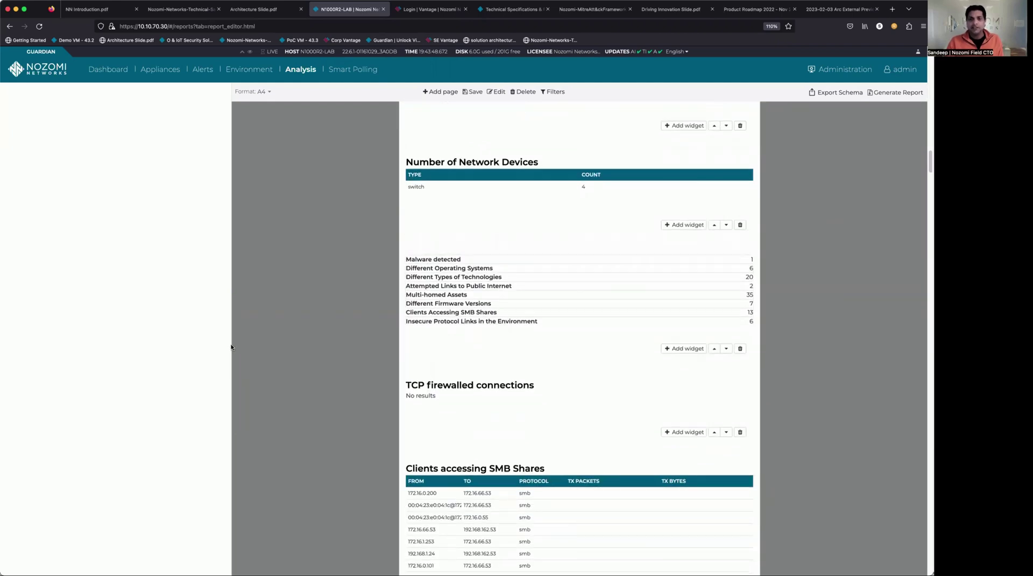
pyautogui.scroll(-3, 231, 347)
pyautogui.scroll(-10, 232, 347)
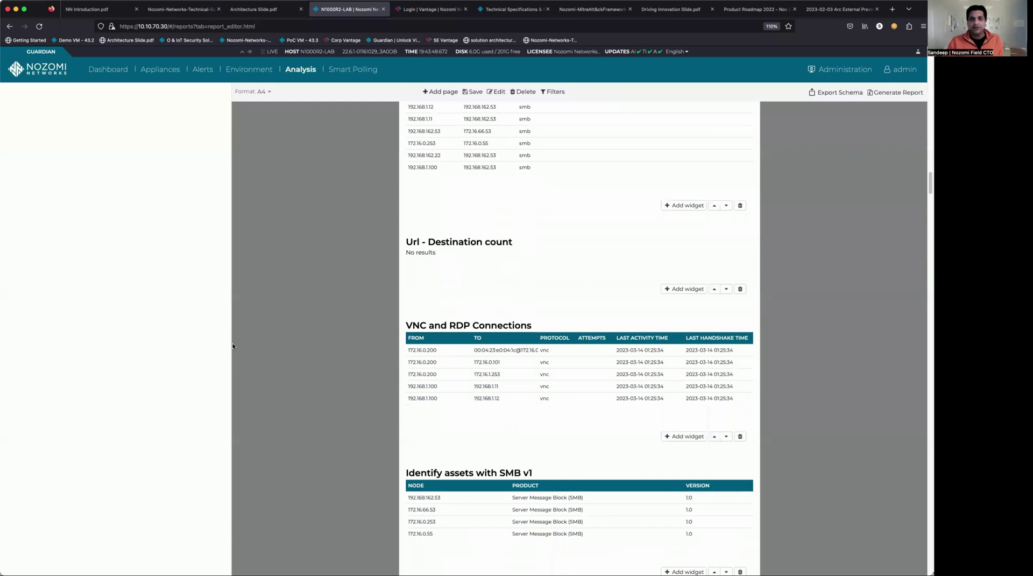
pyautogui.scroll(3, 249, 318)
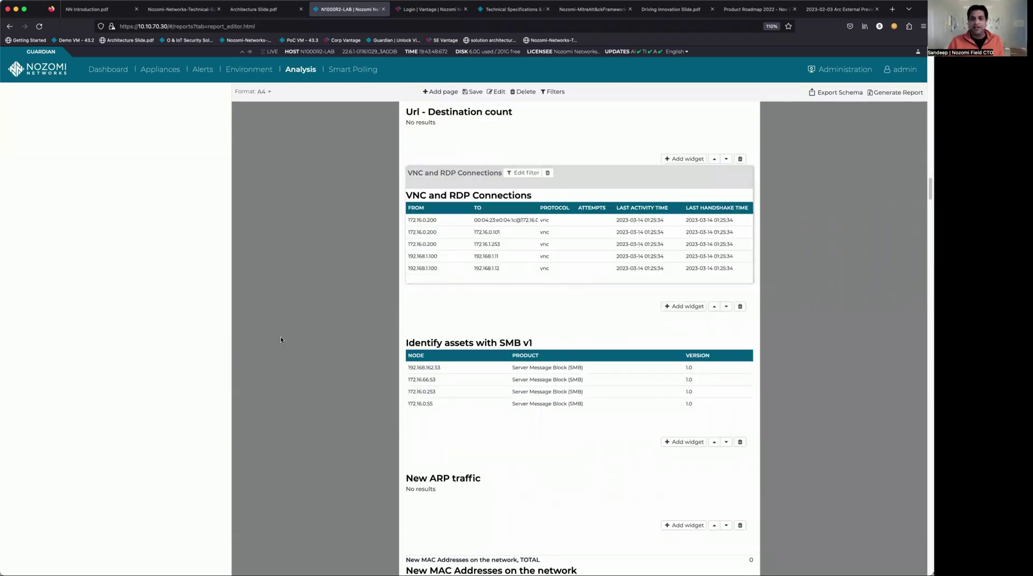
pyautogui.scroll(-4, 493, 143)
pyautogui.moveTo(503, 177)
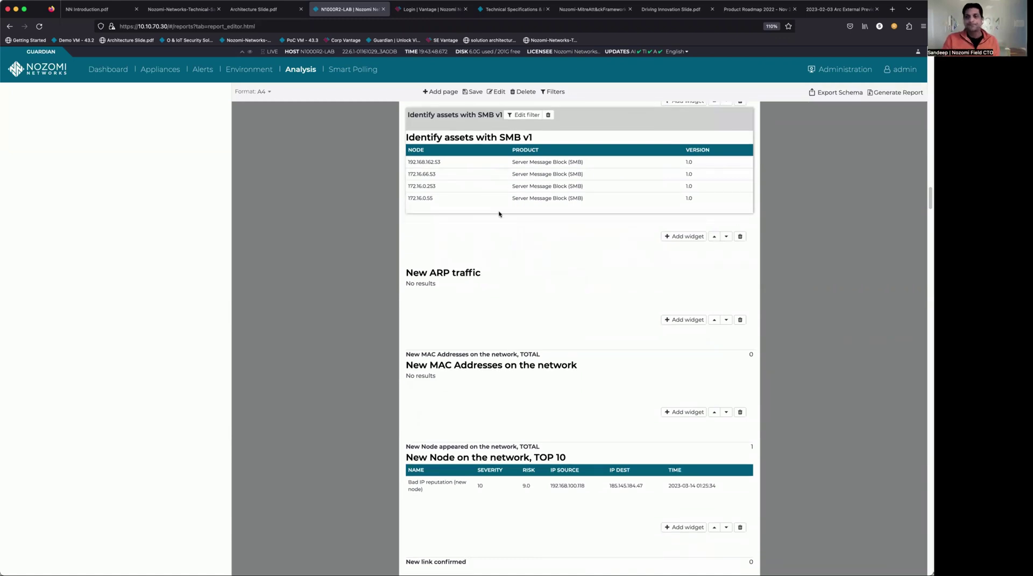
pyautogui.scroll(-15, 500, 215)
pyautogui.scroll(-10, 507, 255)
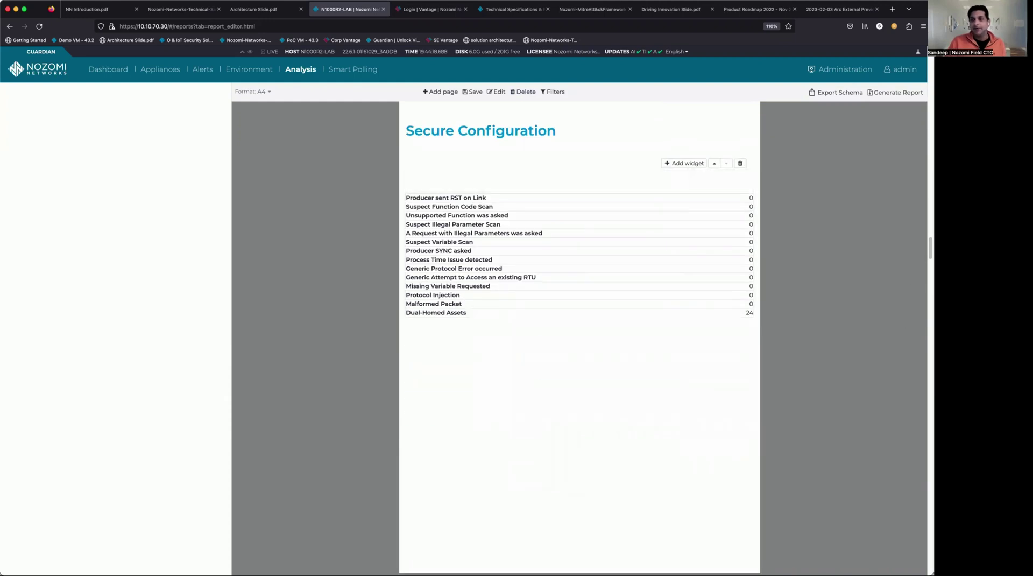
pyautogui.scroll(-10, 929, 247)
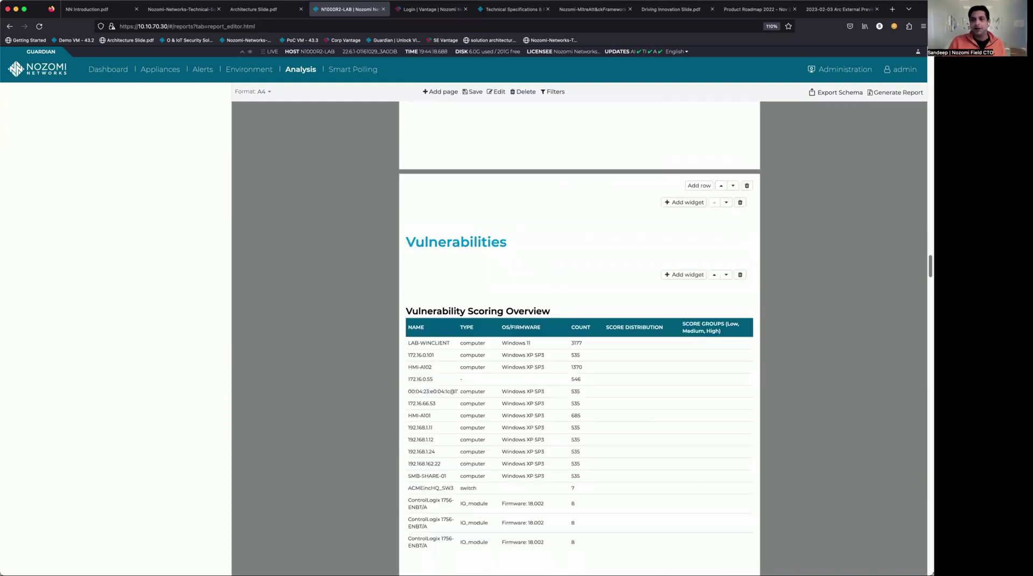
pyautogui.scroll(-2, 579, 335)
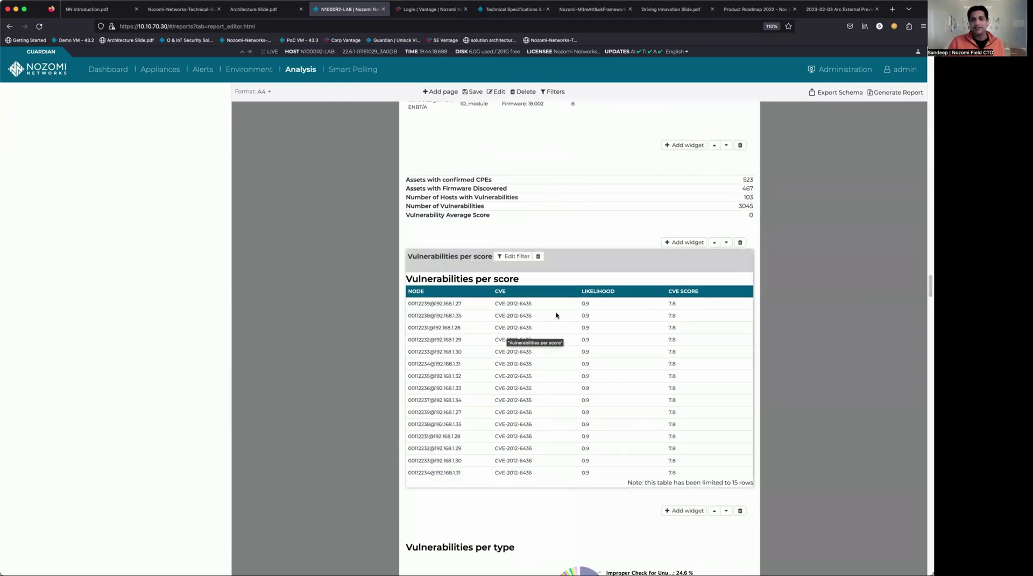
pyautogui.scroll(-10, 581, 401)
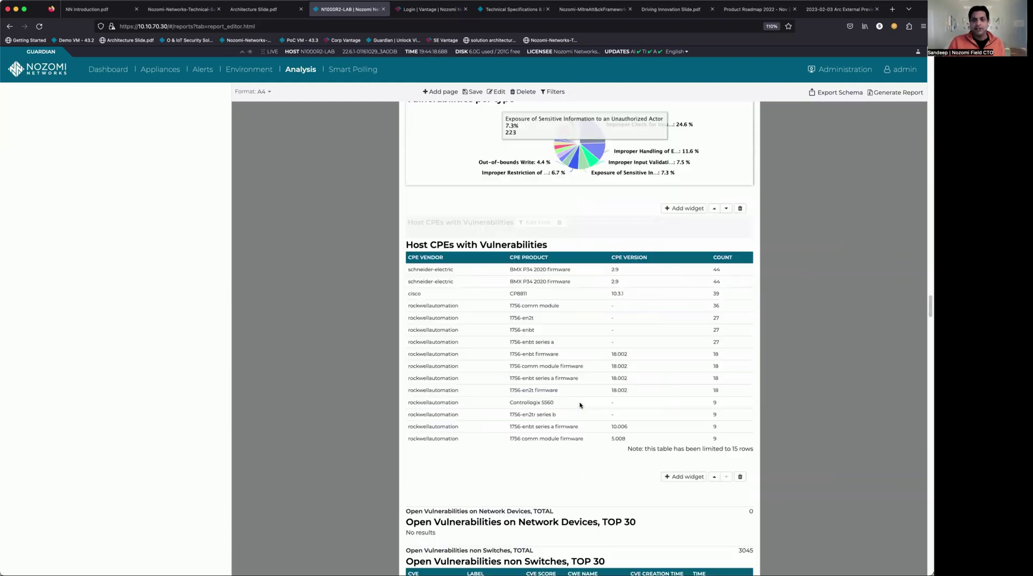
pyautogui.scroll(-8, 580, 410)
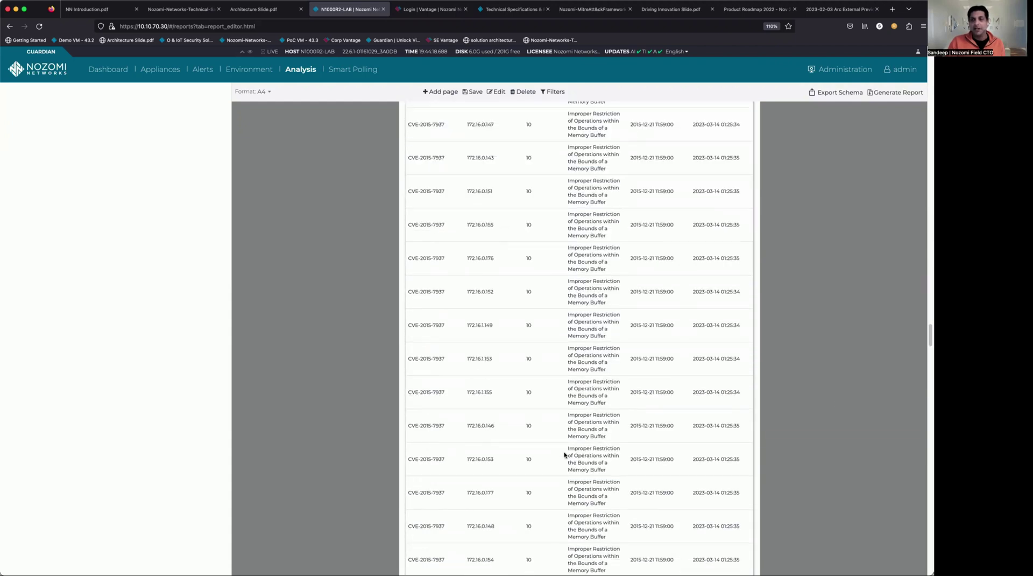
pyautogui.scroll(20, 580, 333)
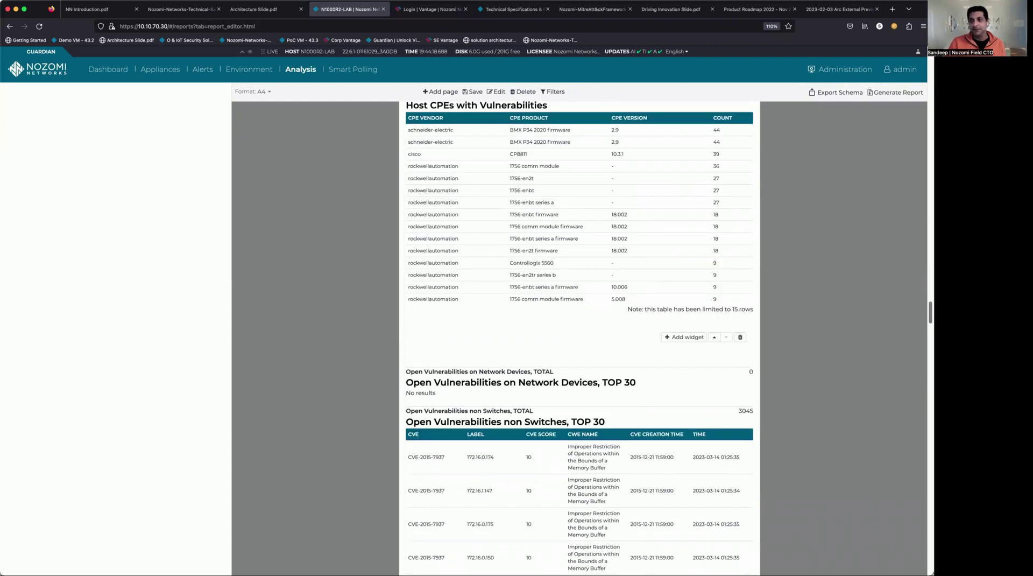
pyautogui.scroll(10, 779, 299)
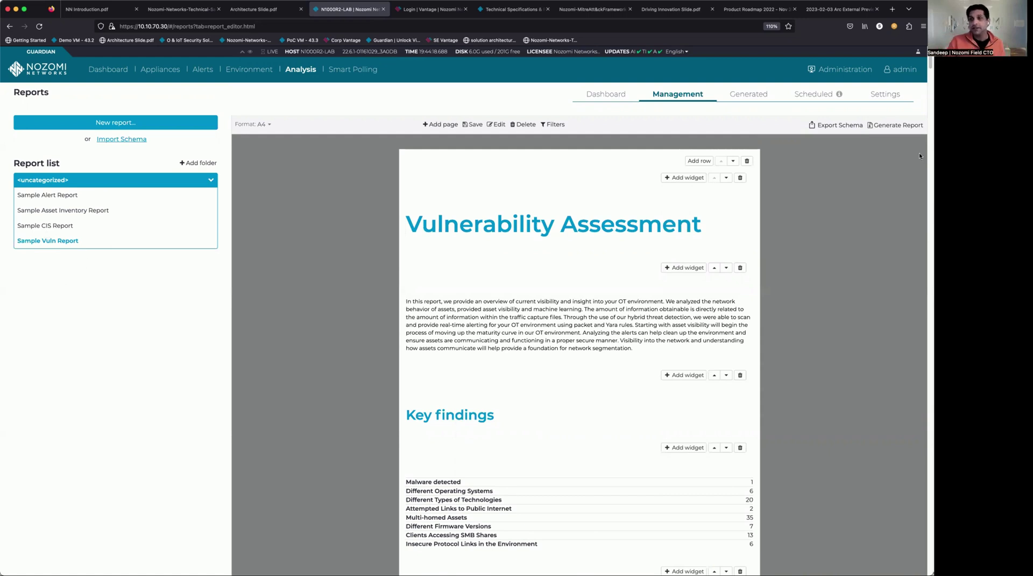
# Step: Open Generate Report for the Sample Vuln Report, keep PDF, and choose Scheduled execution
pyautogui.click(891, 125)
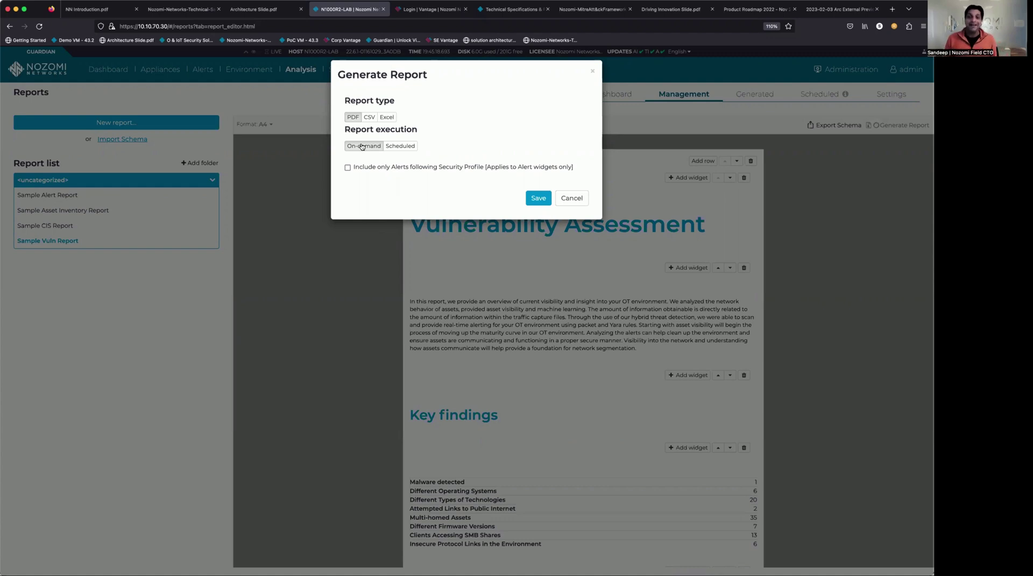
pyautogui.click(415, 150)
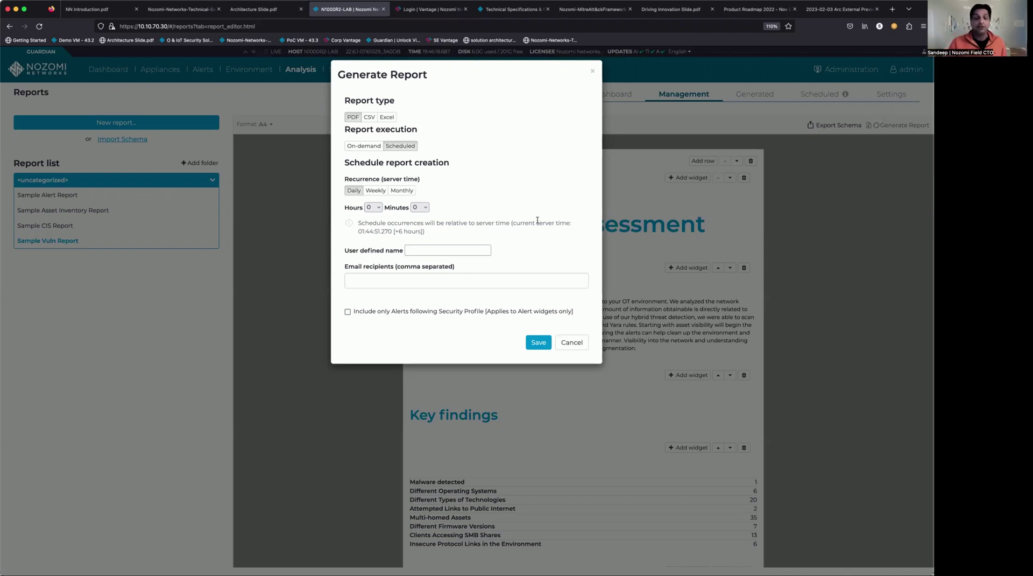
# Step: Set the schedule to recur weekly on Friday with user-defined name 'random name'
pyautogui.click(376, 191)
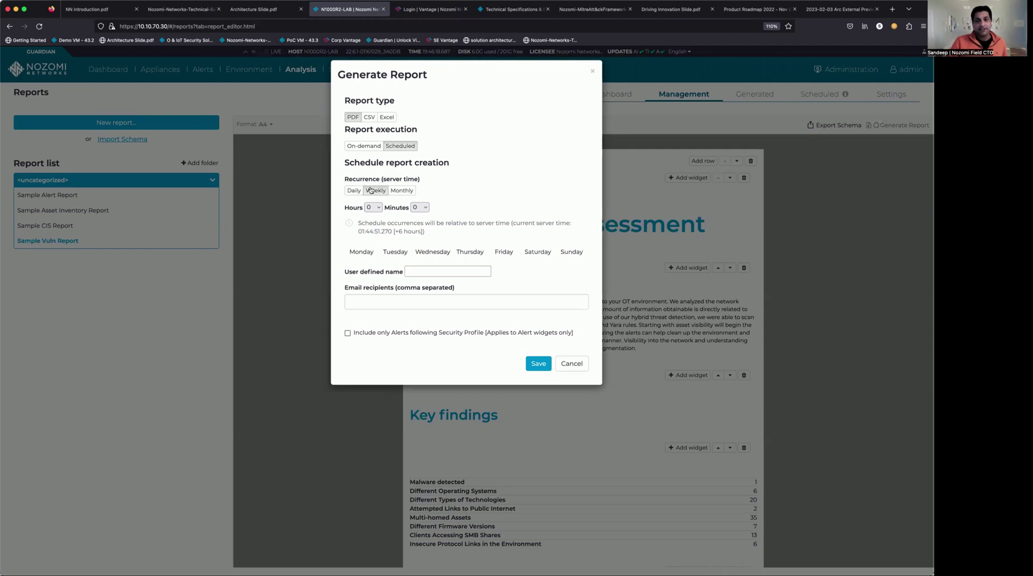
pyautogui.click(503, 254)
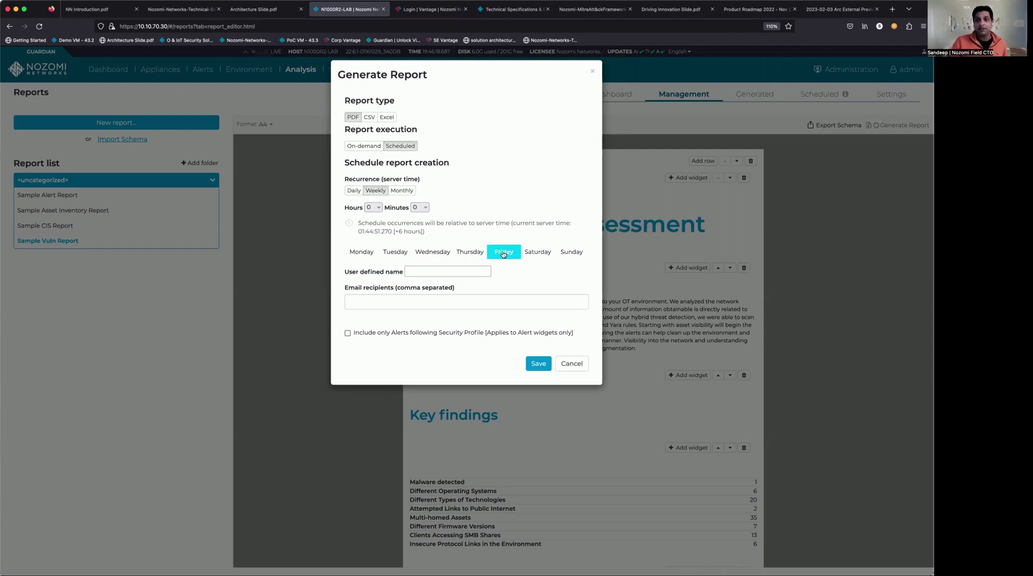
pyautogui.click(424, 273)
pyautogui.write('ra')
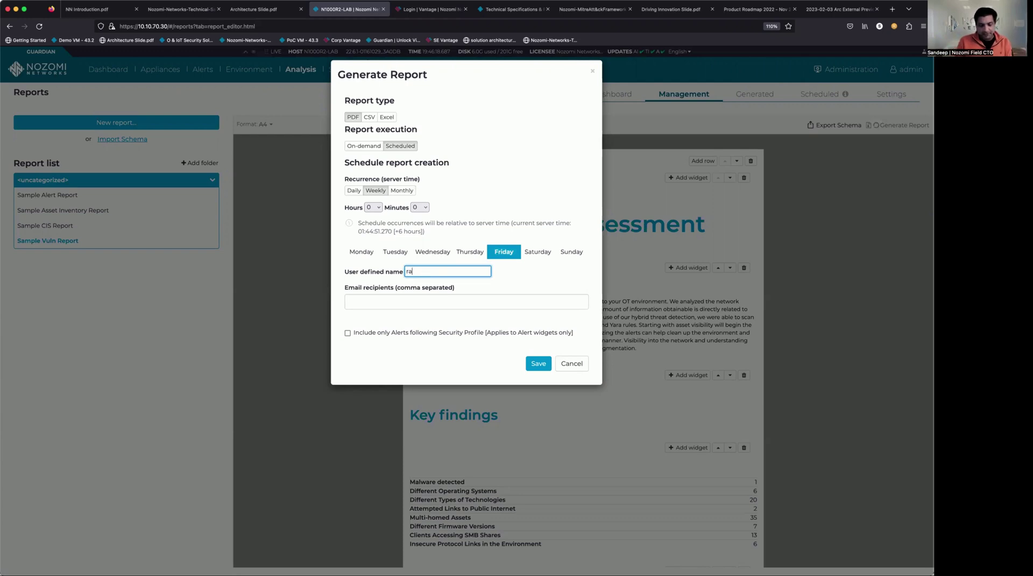
pyautogui.write('ndom name')
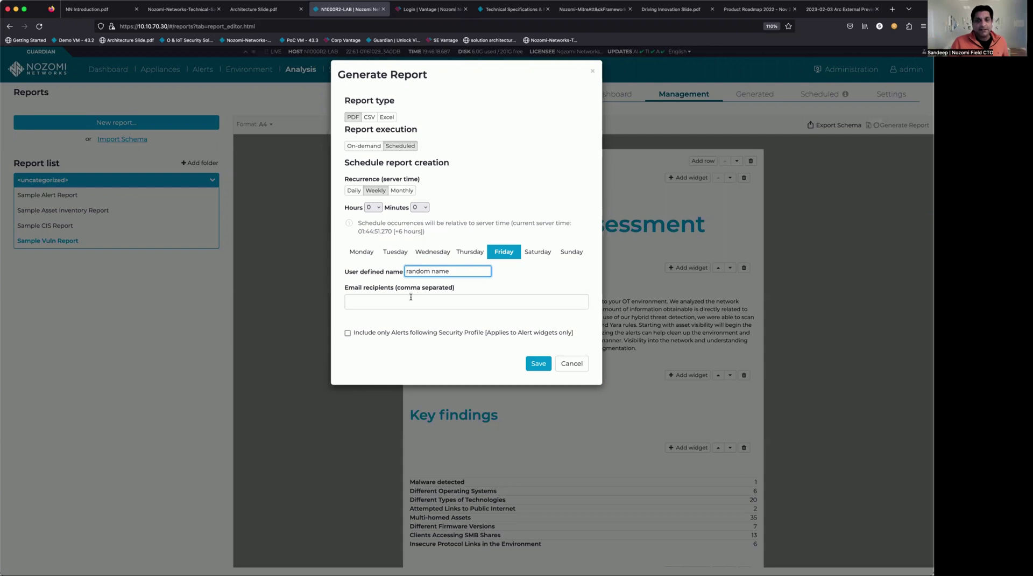
pyautogui.click(411, 297)
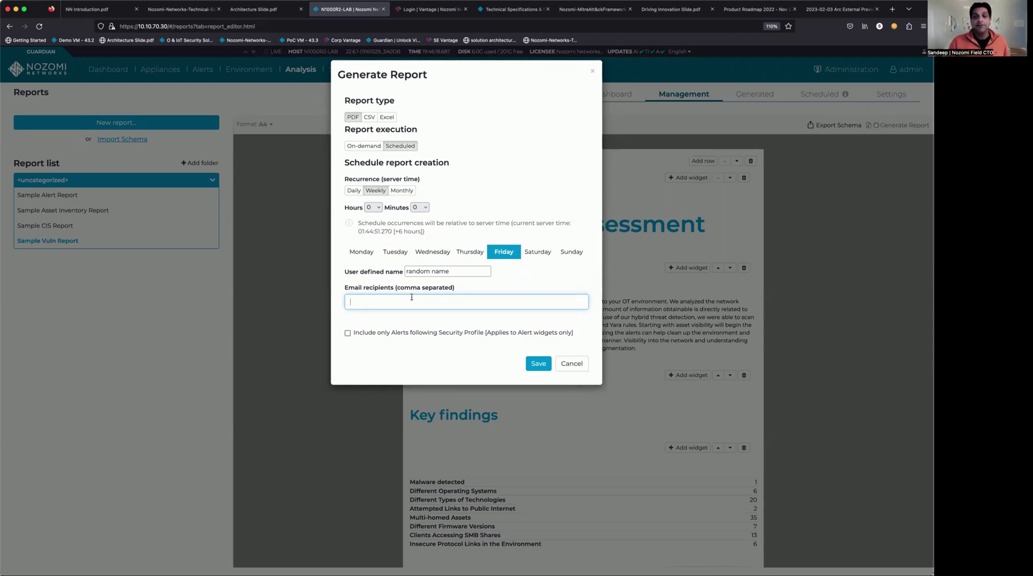
# Step: Cancel the Generate Report dialog, discarding the schedule settings
pyautogui.click(571, 363)
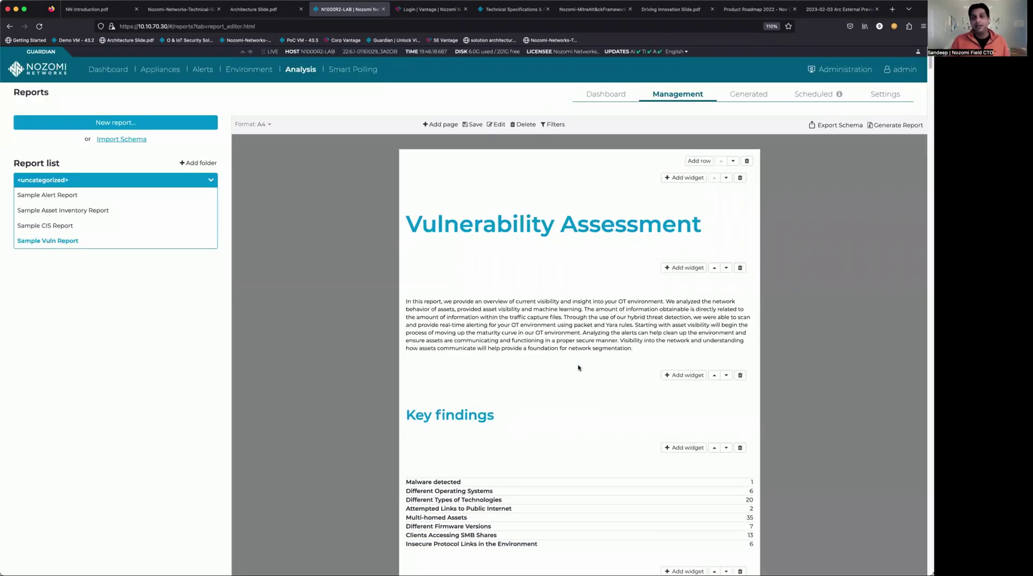